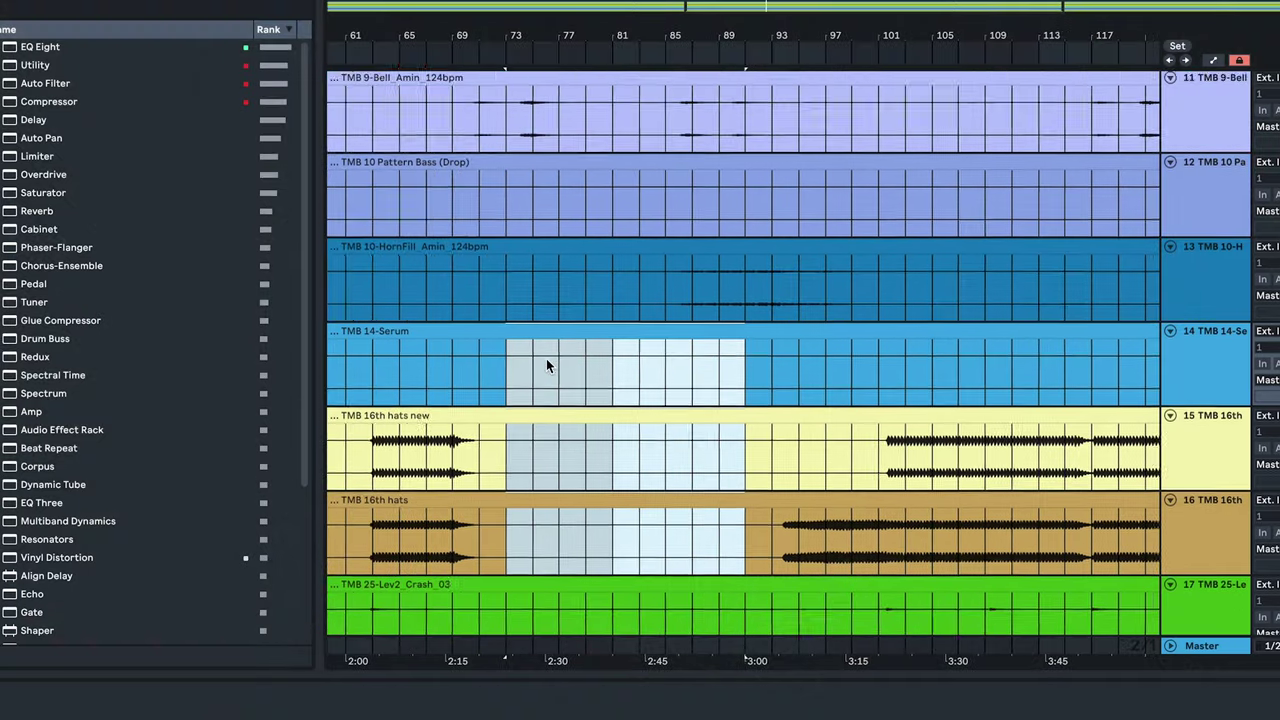
{"action": "scroll", "coordinate": [546, 358], "scroll_direction": "down", "scroll_amount": 3}
{"action": "scroll", "coordinate": [545, 358], "scroll_direction": "down", "scroll_amount": 3}
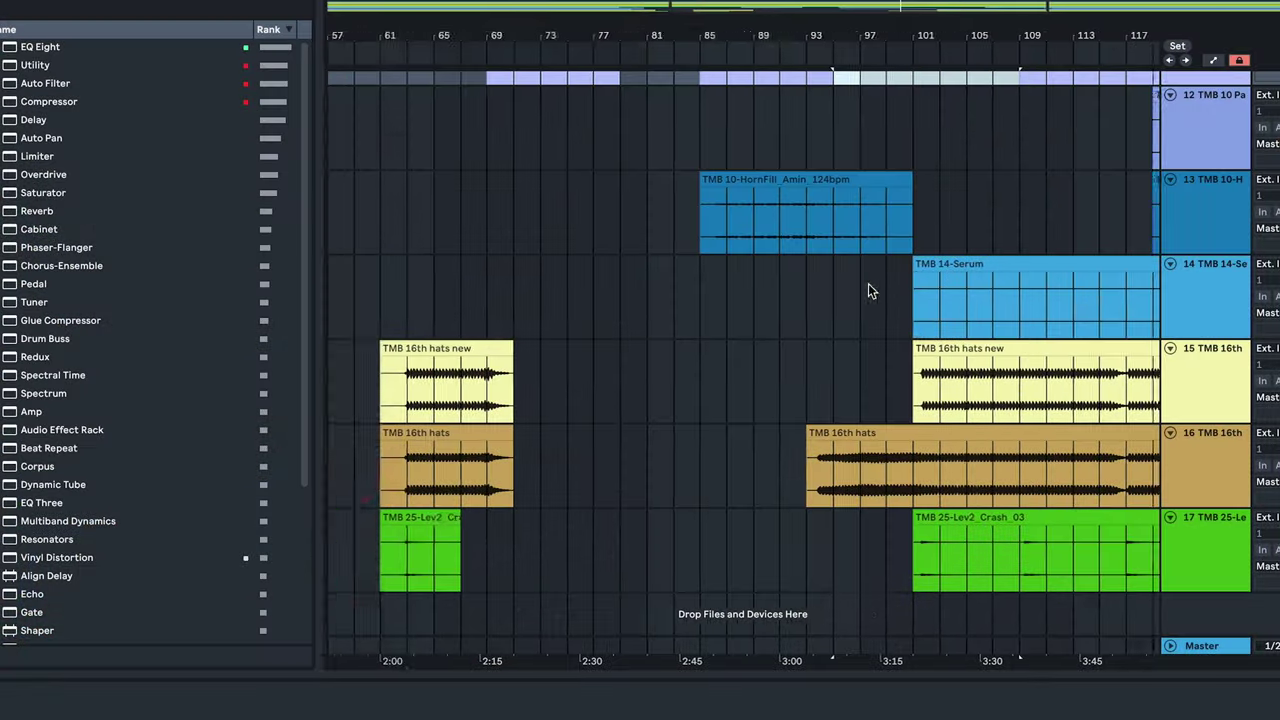
{"action": "scroll", "coordinate": [868, 283], "scroll_direction": "right", "scroll_amount": 5}
{"action": "scroll", "coordinate": [868, 283], "scroll_direction": "left", "scroll_amount": 3}
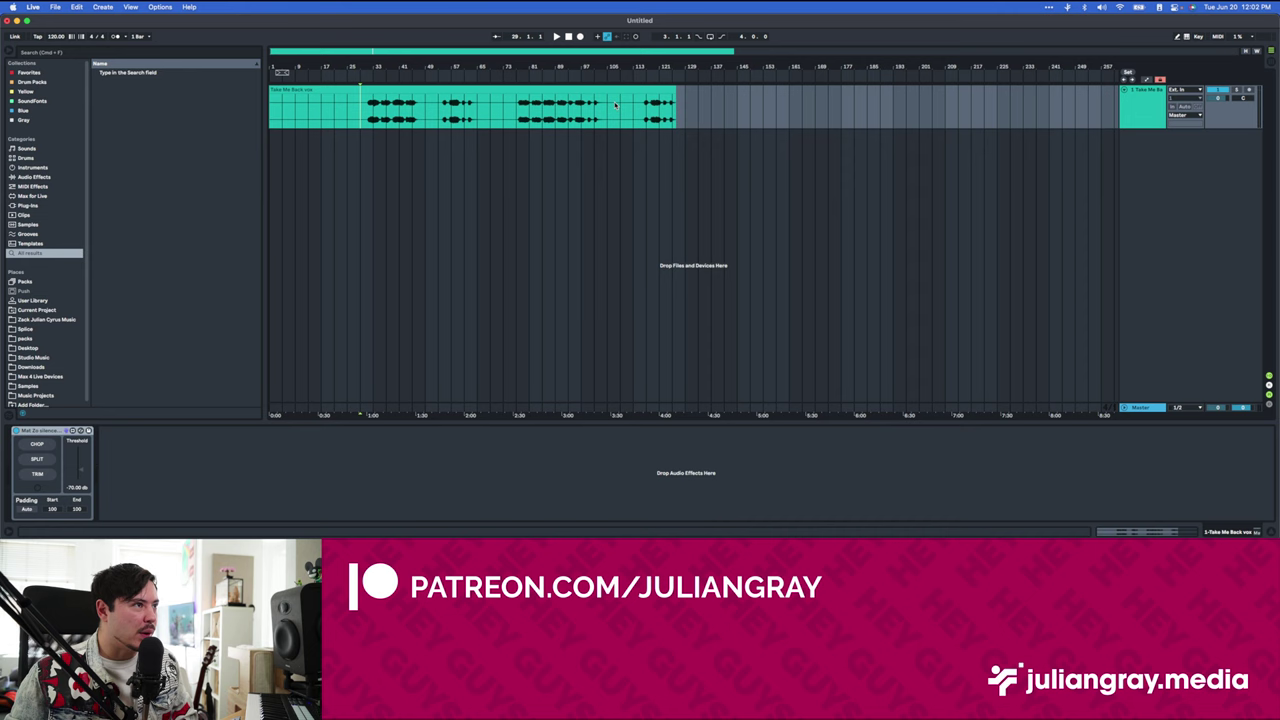
- Delete the silence in the Take Me Back vox clip before bar 29, at bars 47 to 53, and between the second and third phrases
{"action": "left_click_drag", "start_coordinate": [364, 118], "coordinate": [20, 118]}
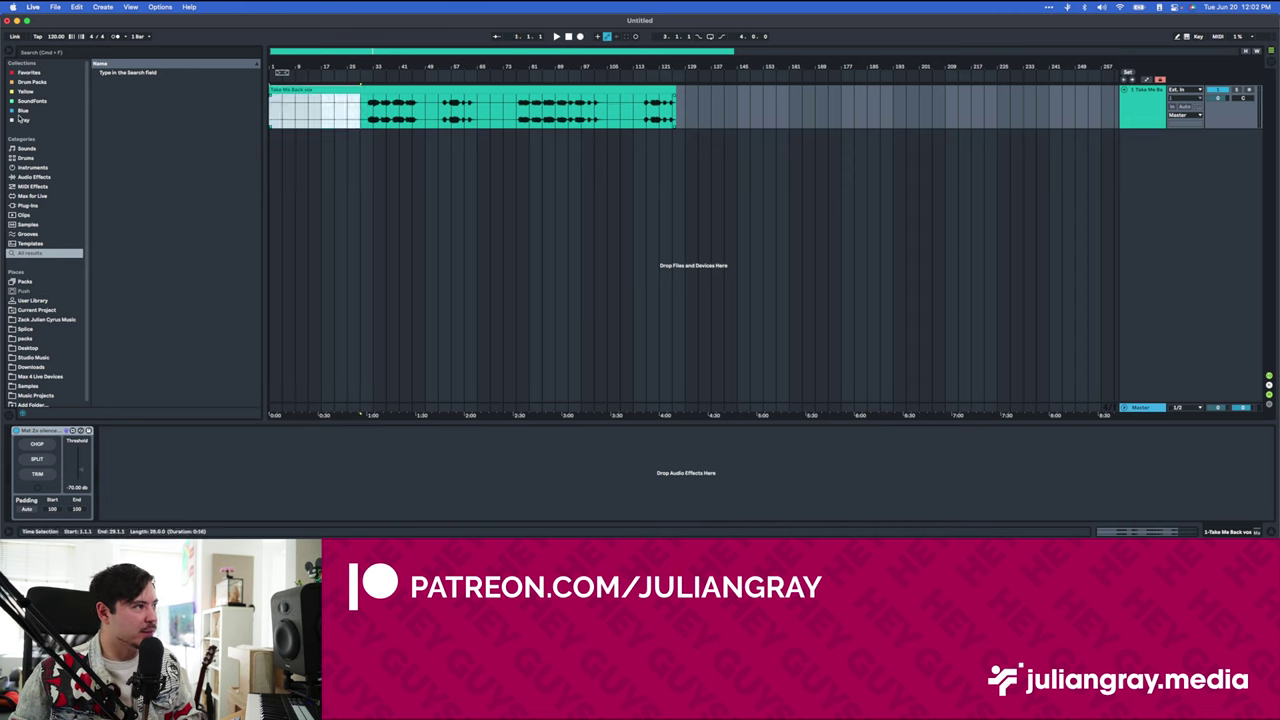
{"action": "left_click", "coordinate": [438, 112]}
{"action": "left_click_drag", "start_coordinate": [436, 52], "coordinate": [461, 92]}
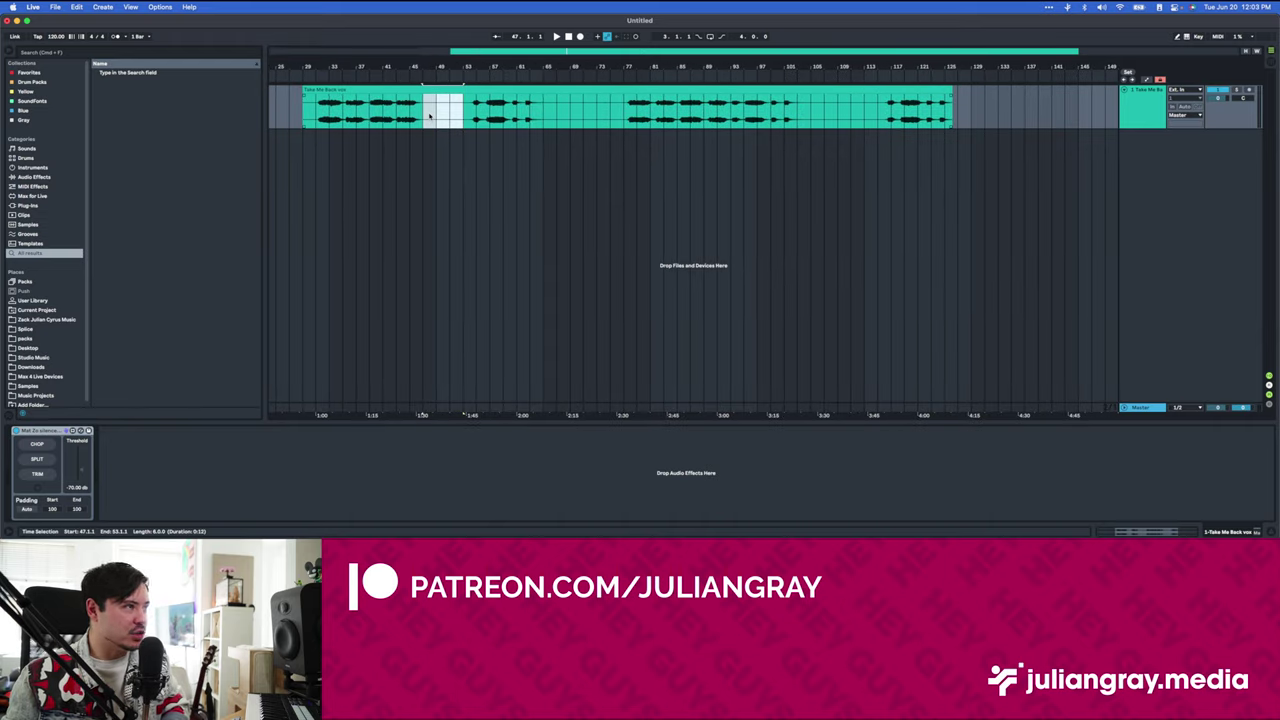
{"action": "key", "text": "super+e"}
{"action": "left_click_drag", "start_coordinate": [545, 110], "coordinate": [624, 110]}
{"action": "key", "text": "Delete"}
{"action": "left_click", "coordinate": [379, 89]}
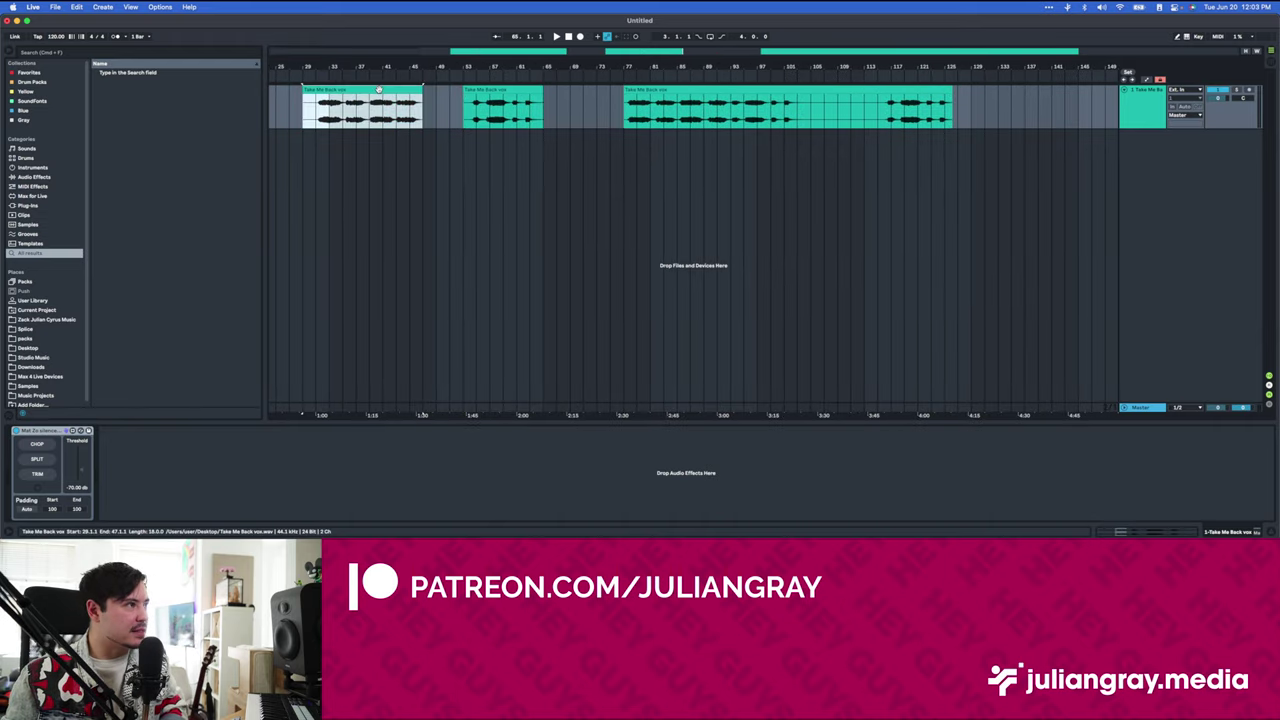
- Delete the silent gap between the third and last vocal phrases, from about bar 105 to bar 115
{"action": "left_click_drag", "start_coordinate": [457, 107], "coordinate": [447, 108]}
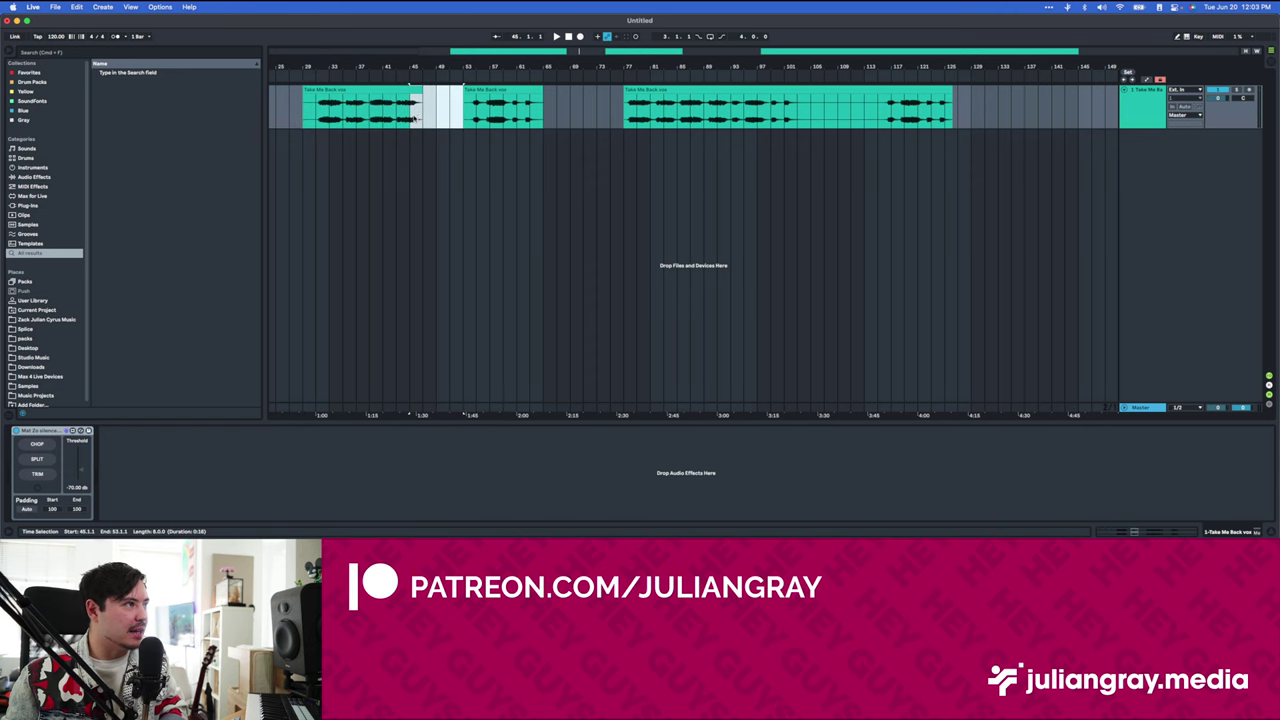
{"action": "left_click", "coordinate": [431, 120]}
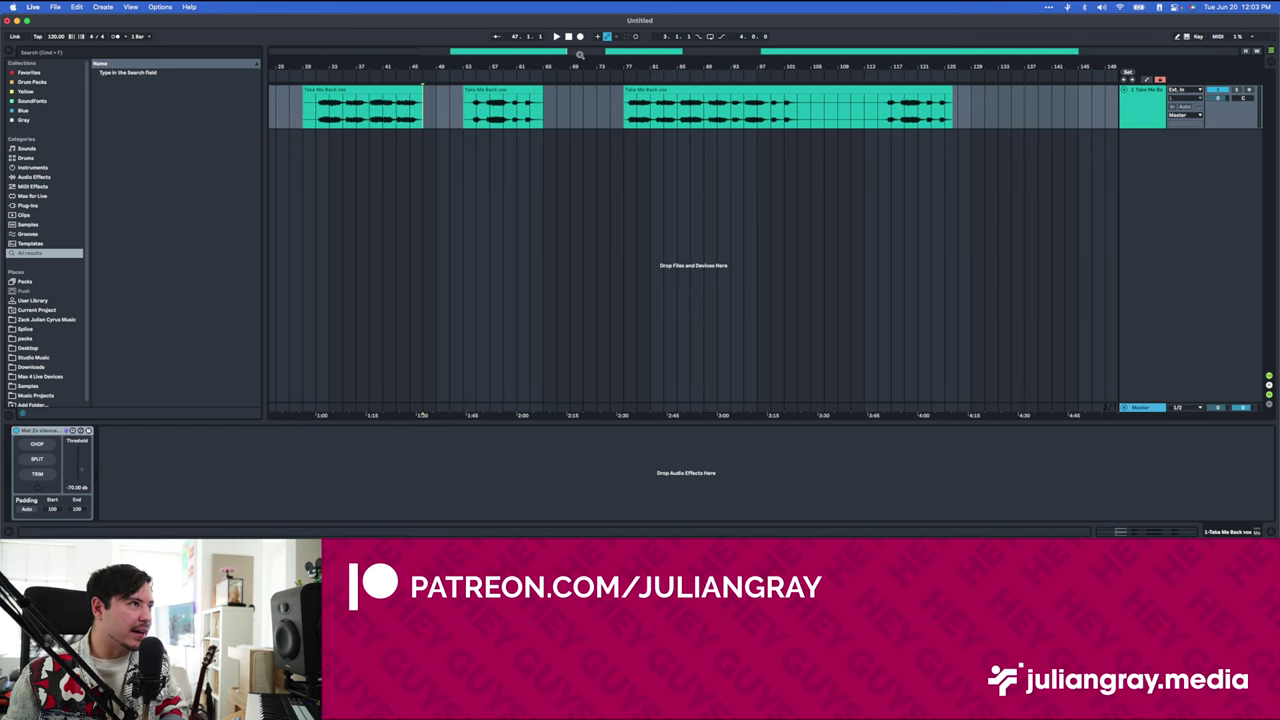
{"action": "left_click_drag", "start_coordinate": [579, 55], "coordinate": [460, 56]}
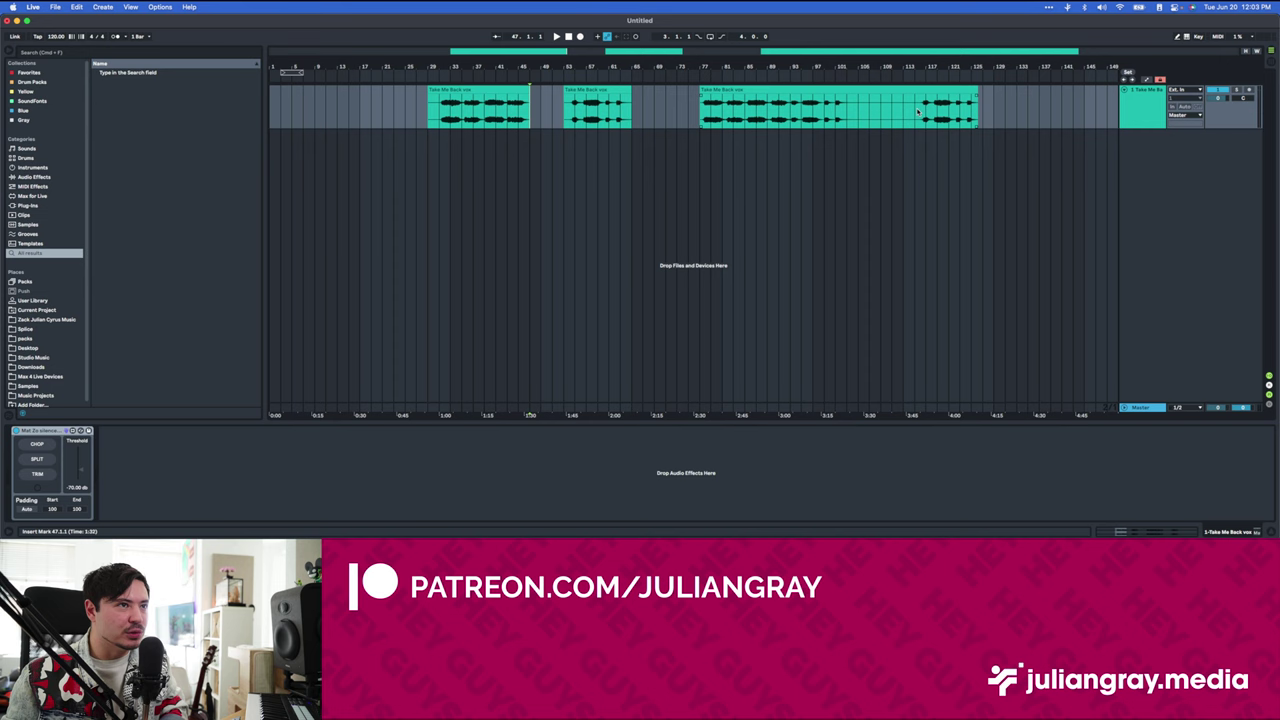
{"action": "left_click_drag", "start_coordinate": [915, 112], "coordinate": [994, 102]}
{"action": "key", "text": "Delete"}
{"action": "left_click", "coordinate": [870, 123]}
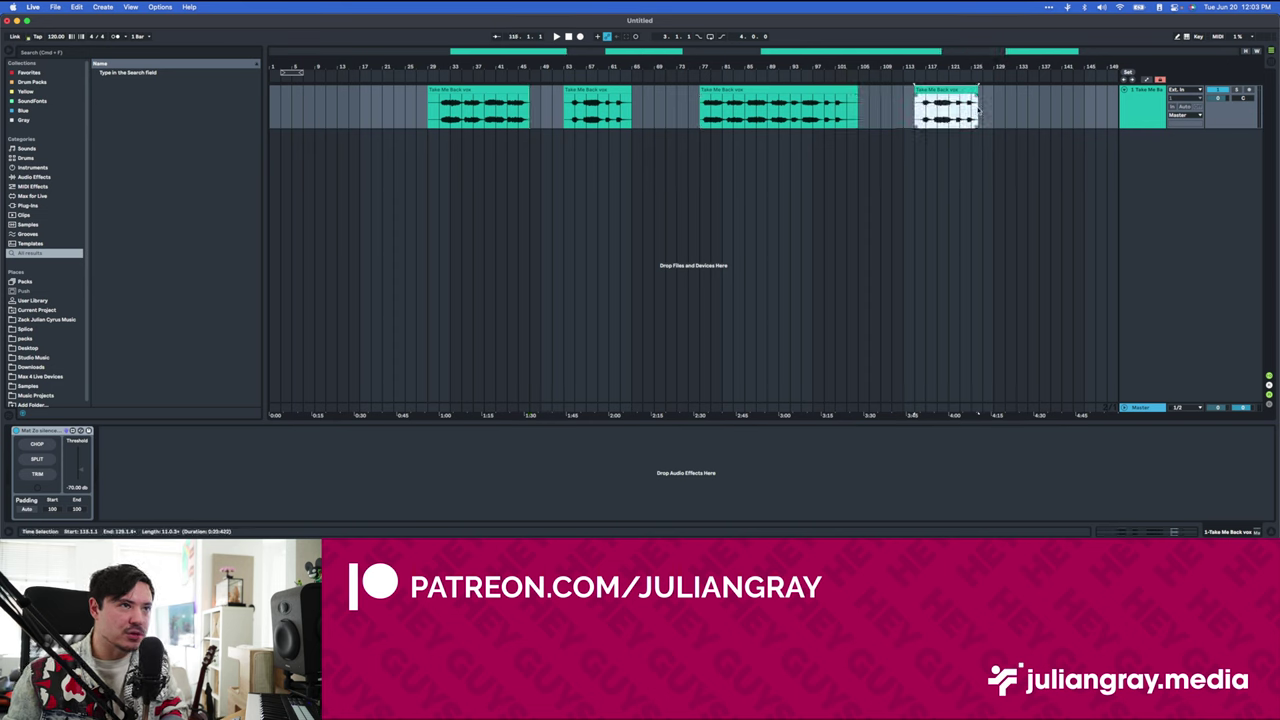
{"action": "left_click", "coordinate": [979, 110]}
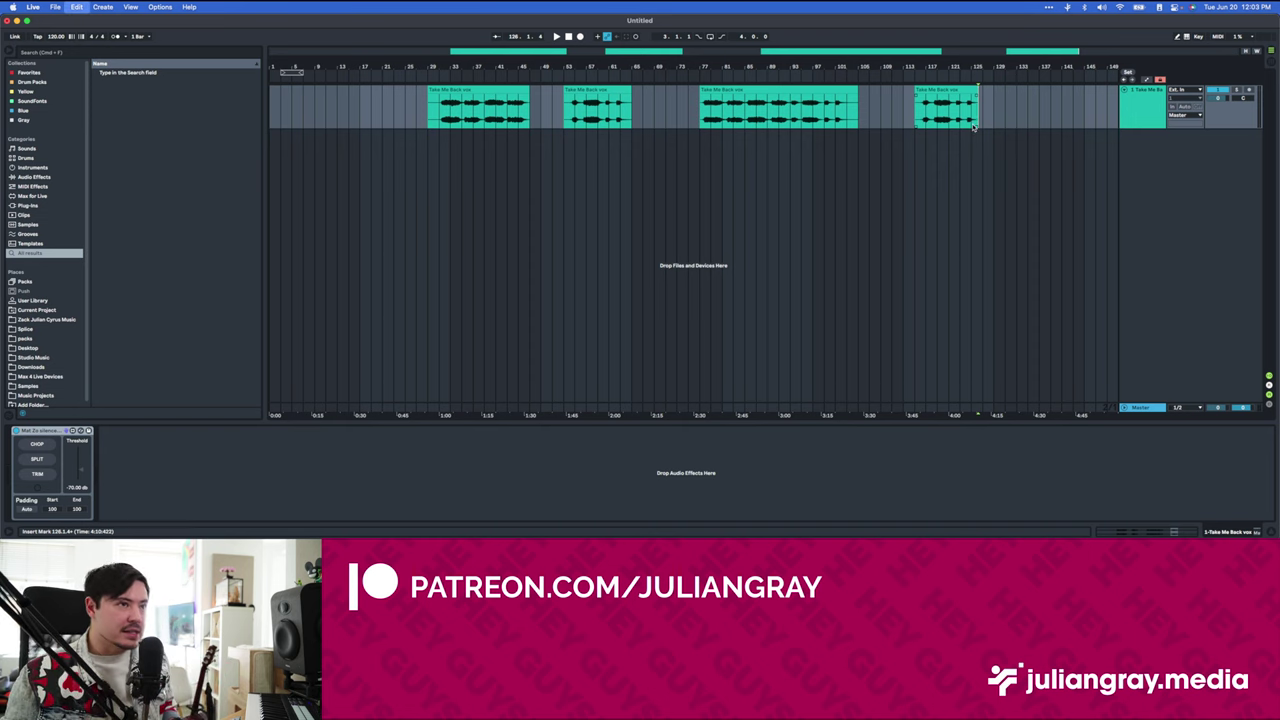
- Undo all the manual silence cuts so the Take Me Back vox clip is one piece again
{"action": "key", "text": "super+z"}
{"action": "key", "text": "super+z"}
{"action": "key", "text": "super+z"}
{"action": "key", "text": "super+z"}
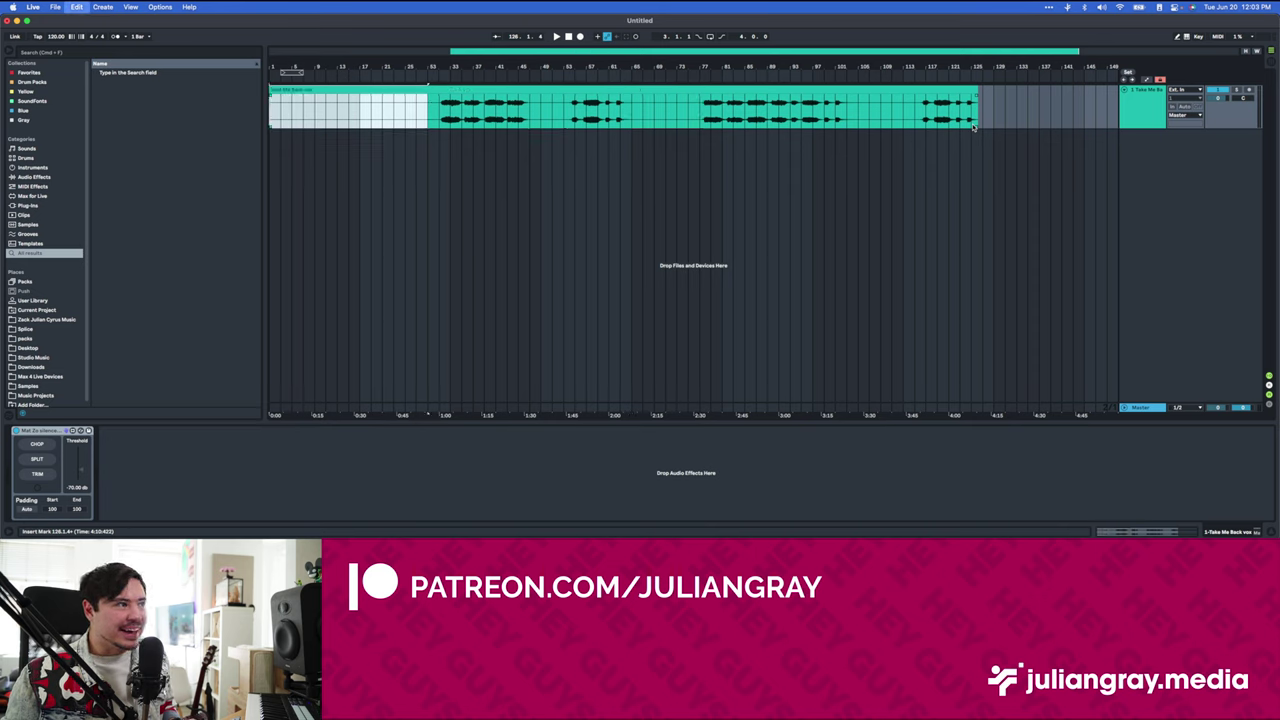
{"action": "left_click", "coordinate": [748, 90]}
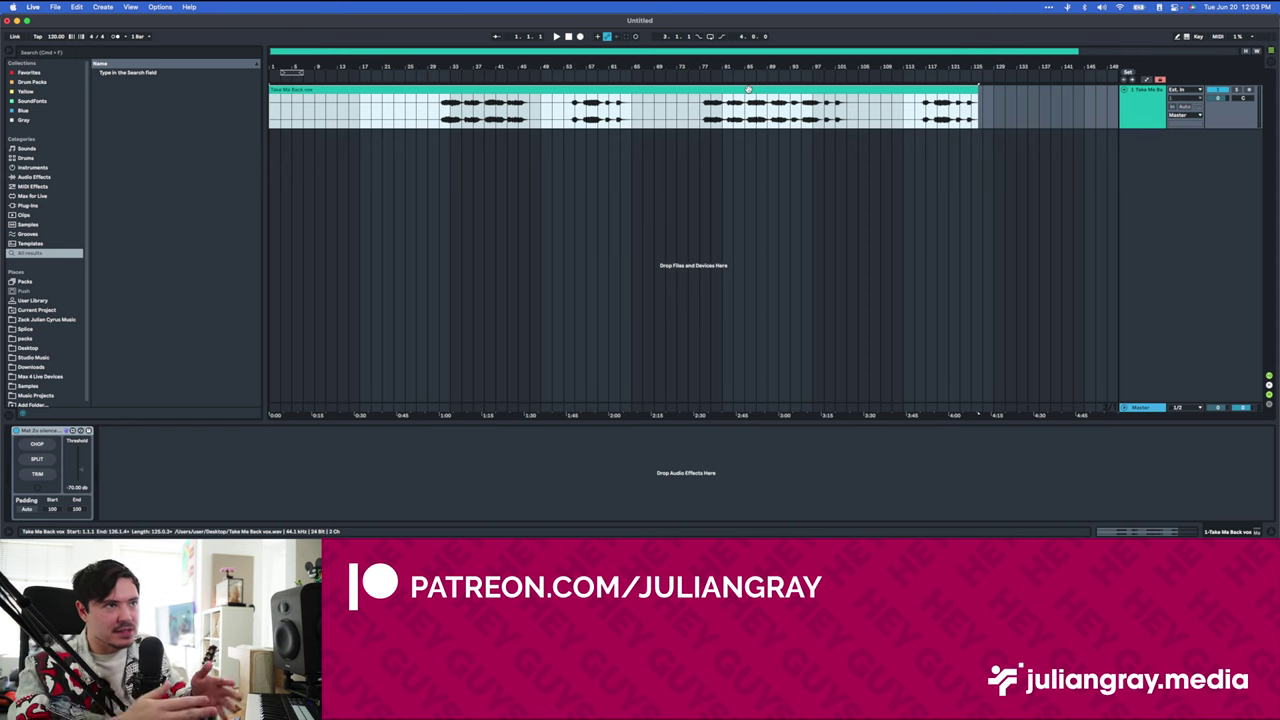
{"action": "left_click", "coordinate": [631, 123]}
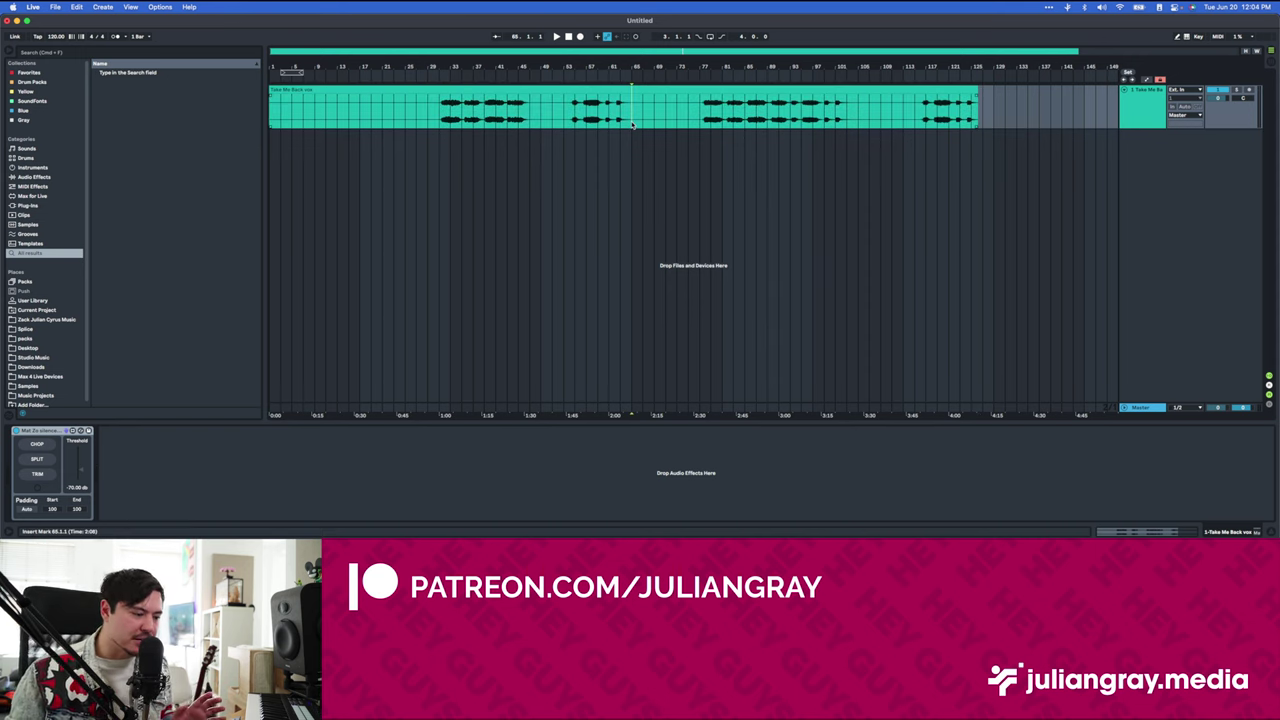
- Point out the Mat Zo silence_chopper device on the vocal track
{"action": "left_click", "coordinate": [38, 432]}
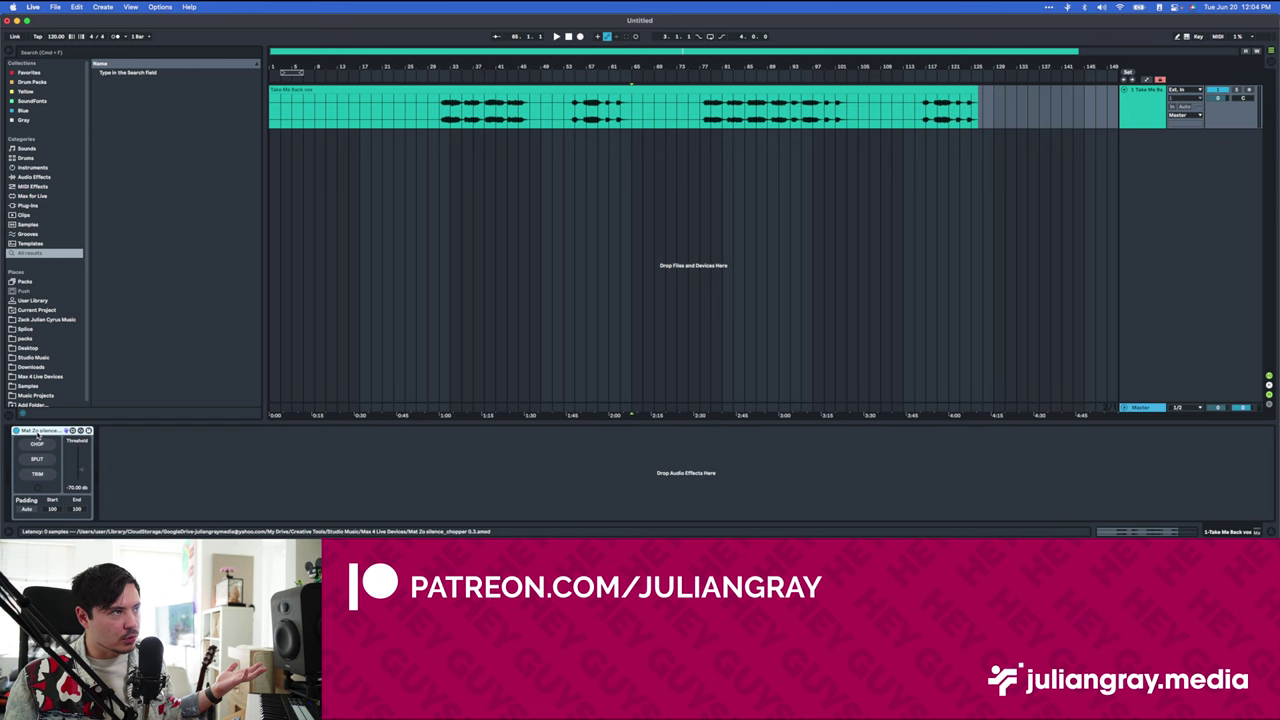
{"action": "left_click", "coordinate": [266, 465]}
{"action": "left_click", "coordinate": [50, 430]}
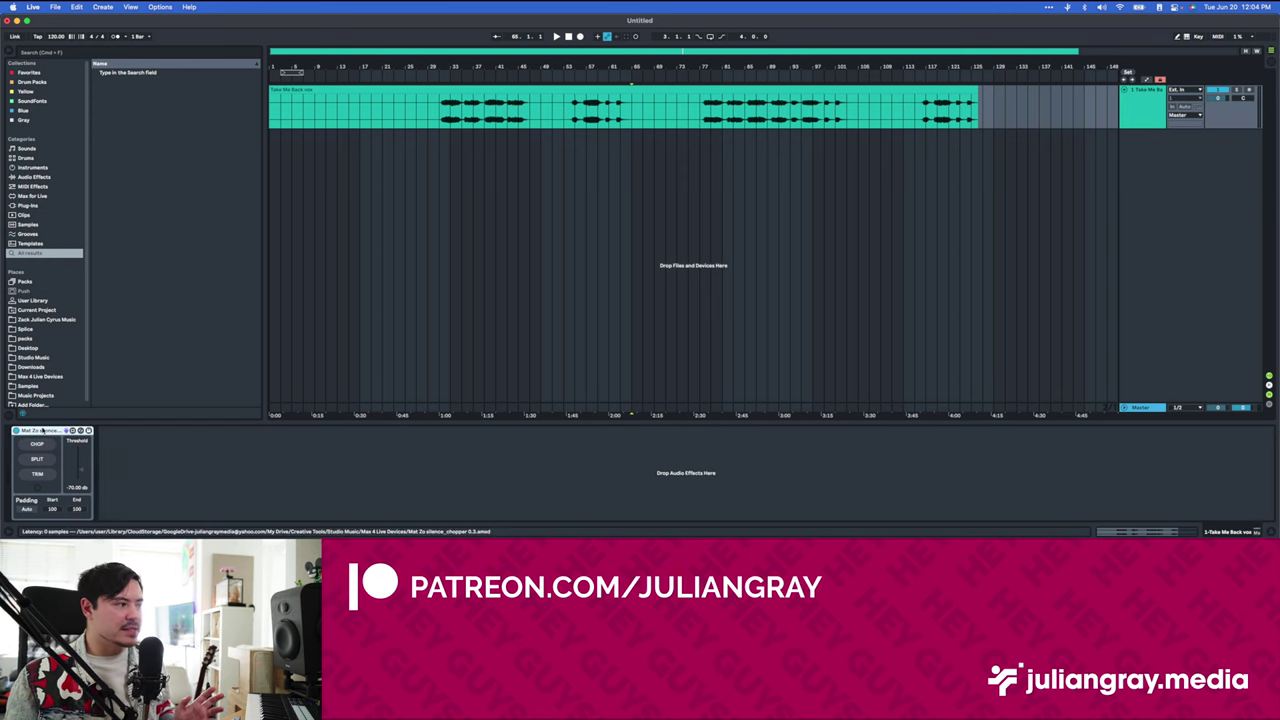
{"action": "left_click", "coordinate": [99, 467]}
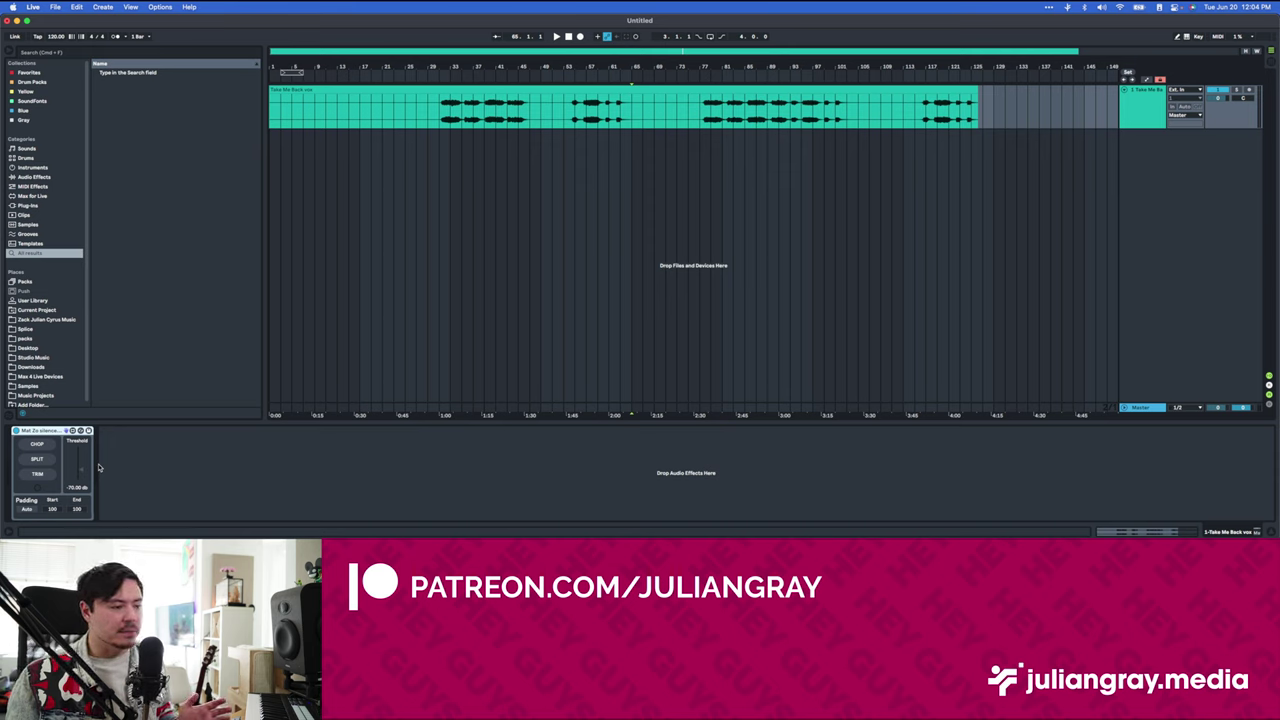
{"action": "left_click", "coordinate": [50, 432]}
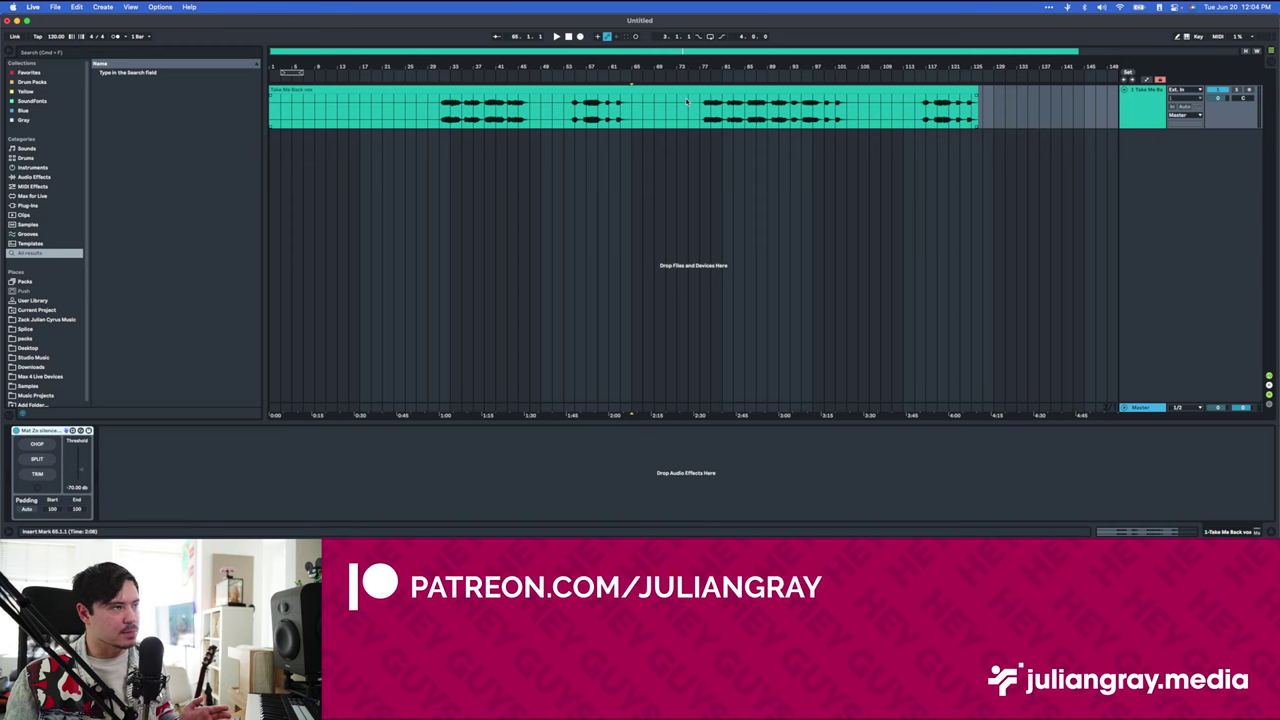
- Chop the silence out of the whole vocal clip with the silence chopper and delete the tiny fragments left after the second phrase
{"action": "left_click", "coordinate": [462, 93]}
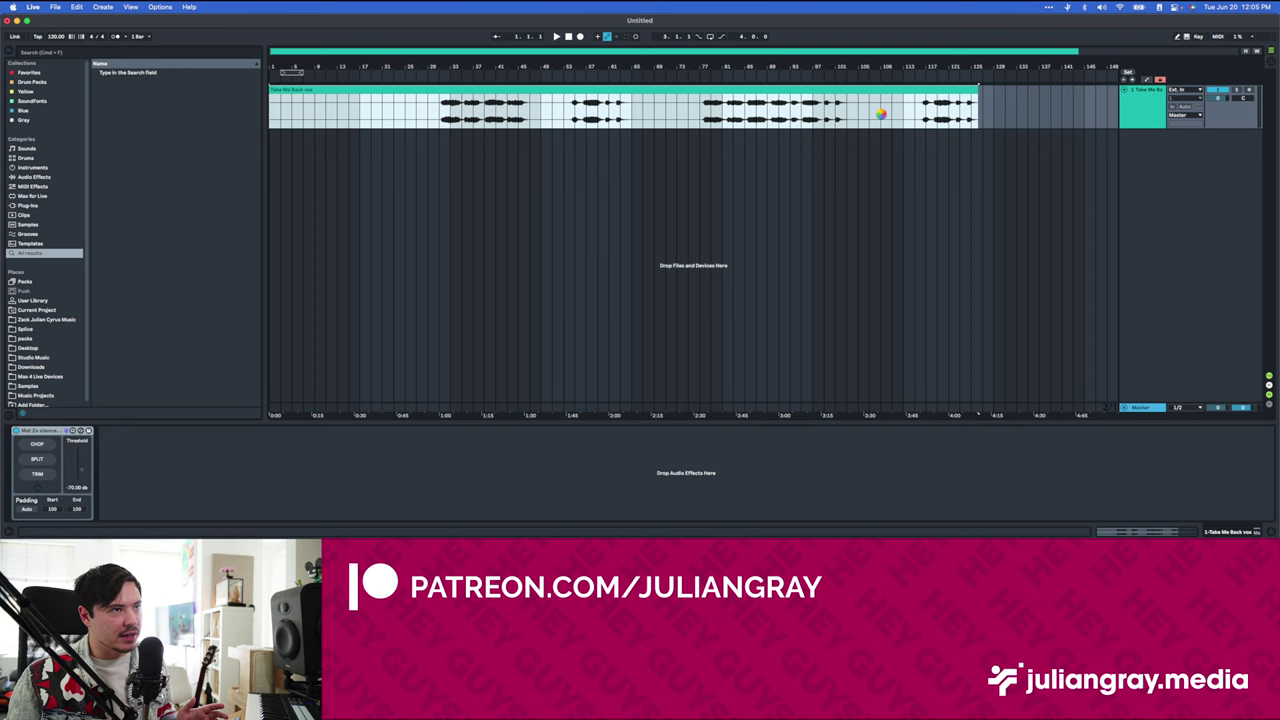
{"action": "left_click_drag", "start_coordinate": [701, 49], "coordinate": [705, 75]}
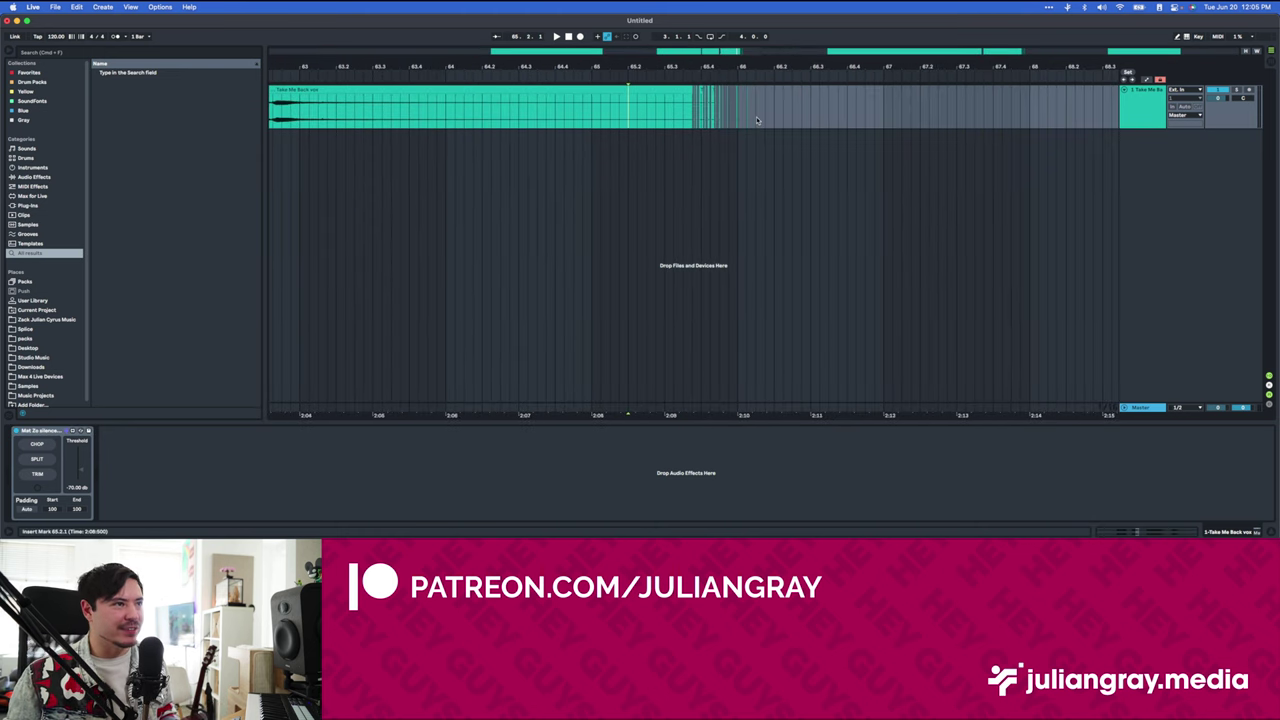
{"action": "left_click_drag", "start_coordinate": [757, 118], "coordinate": [684, 118]}
{"action": "key", "text": "Delete"}
{"action": "left_click_drag", "start_coordinate": [717, 49], "coordinate": [646, 50]}
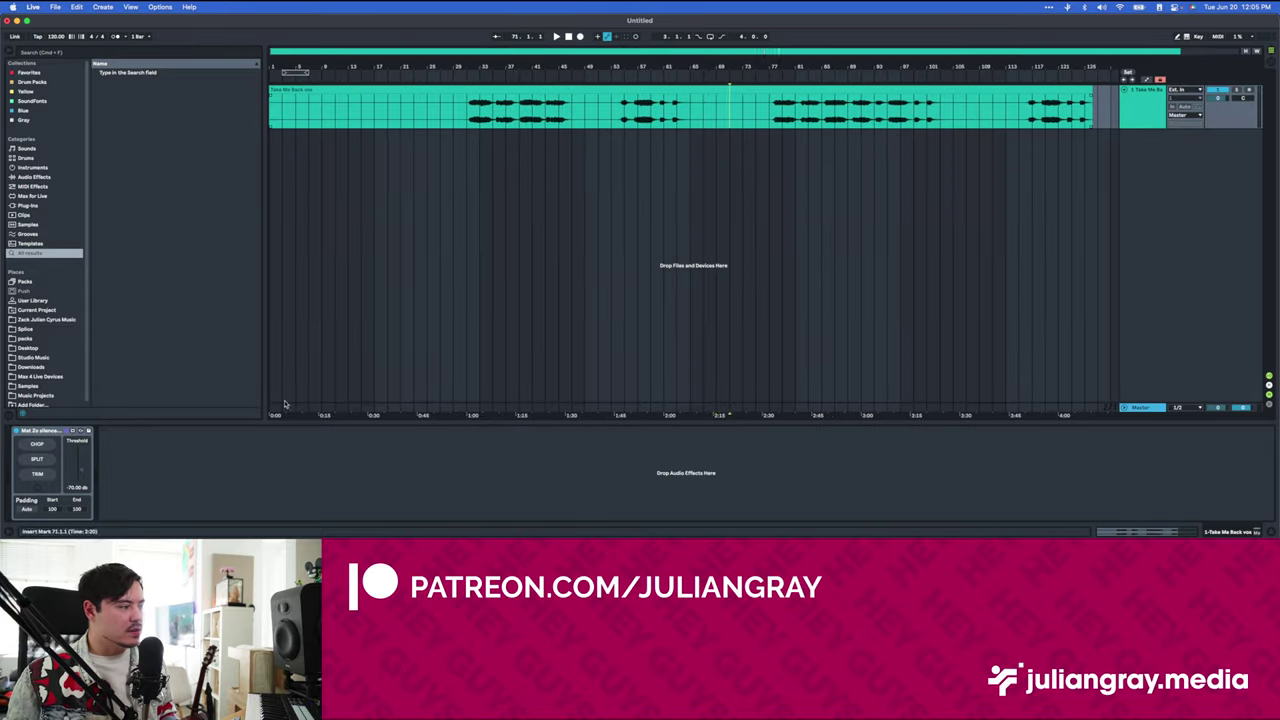
- Compare the silent opening of the vocal clip with the first sung phrase at bars 31 to 47 by selecting each range
{"action": "left_click", "coordinate": [716, 108]}
{"action": "left_click", "coordinate": [43, 431]}
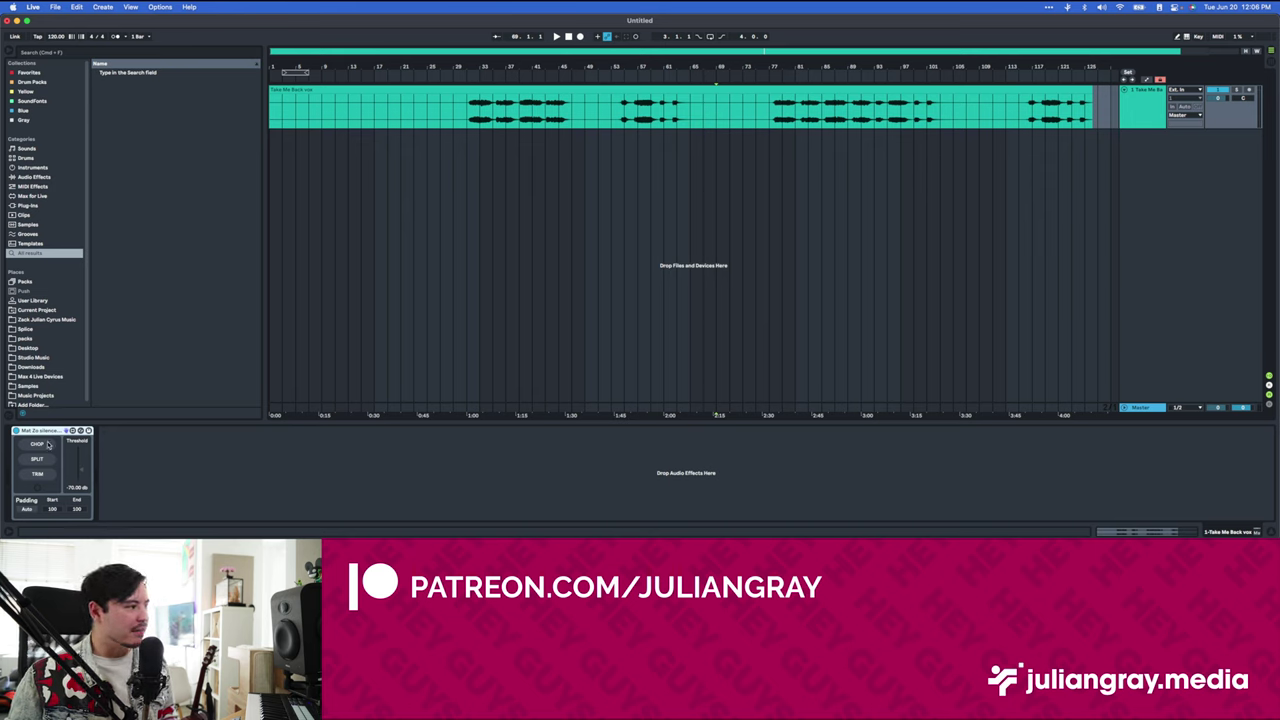
{"action": "left_click_drag", "start_coordinate": [469, 109], "coordinate": [300, 112]}
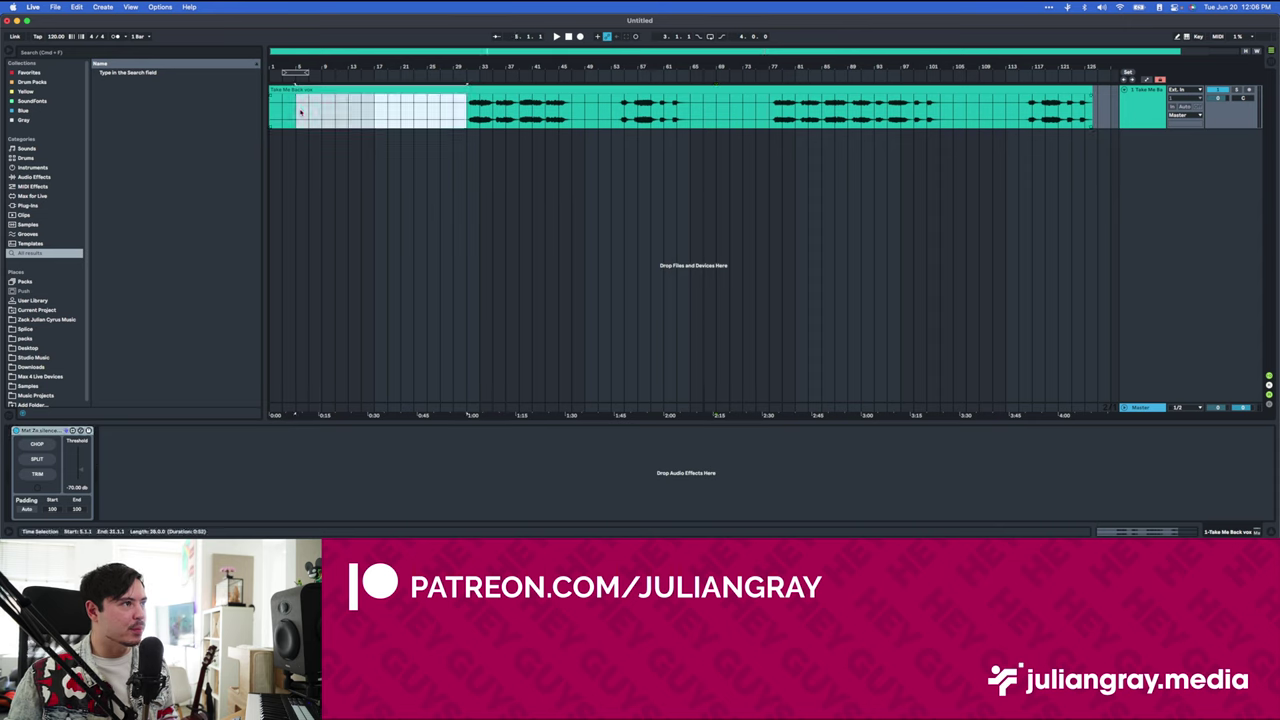
{"action": "left_click", "coordinate": [300, 112]}
{"action": "left_click", "coordinate": [455, 111]}
{"action": "left_click", "coordinate": [466, 111]}
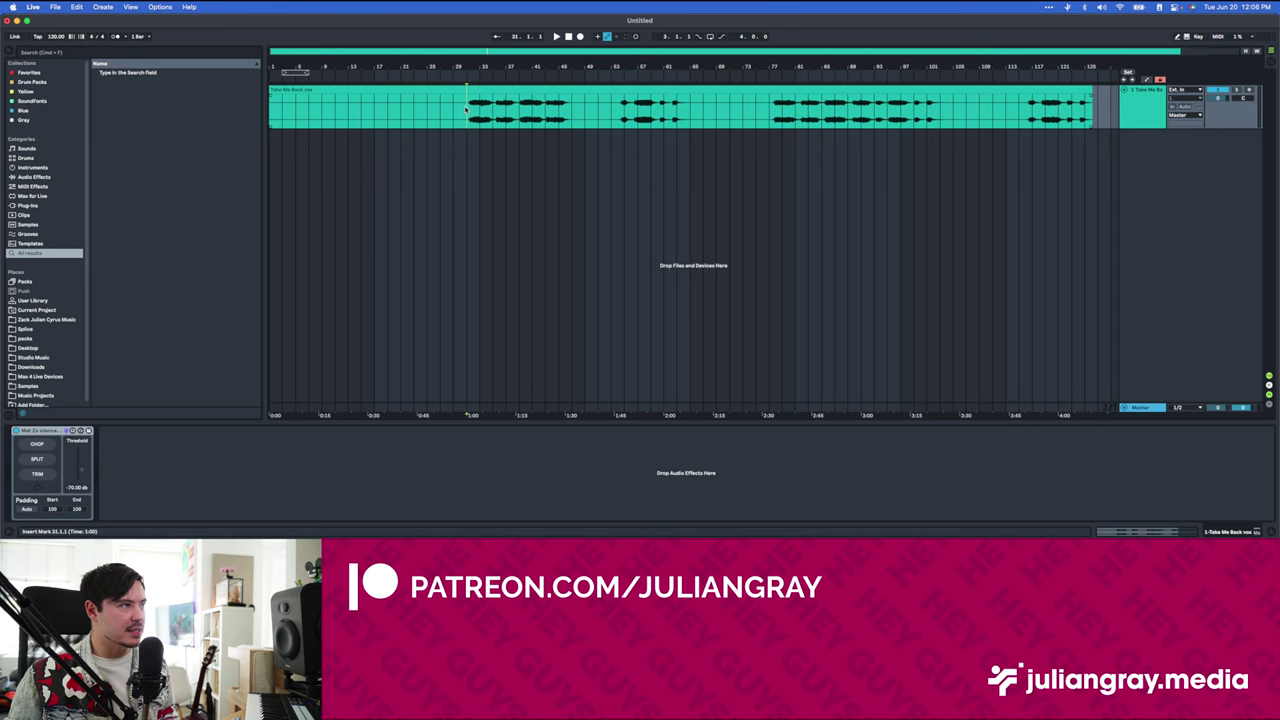
{"action": "left_click_drag", "start_coordinate": [466, 108], "coordinate": [573, 110]}
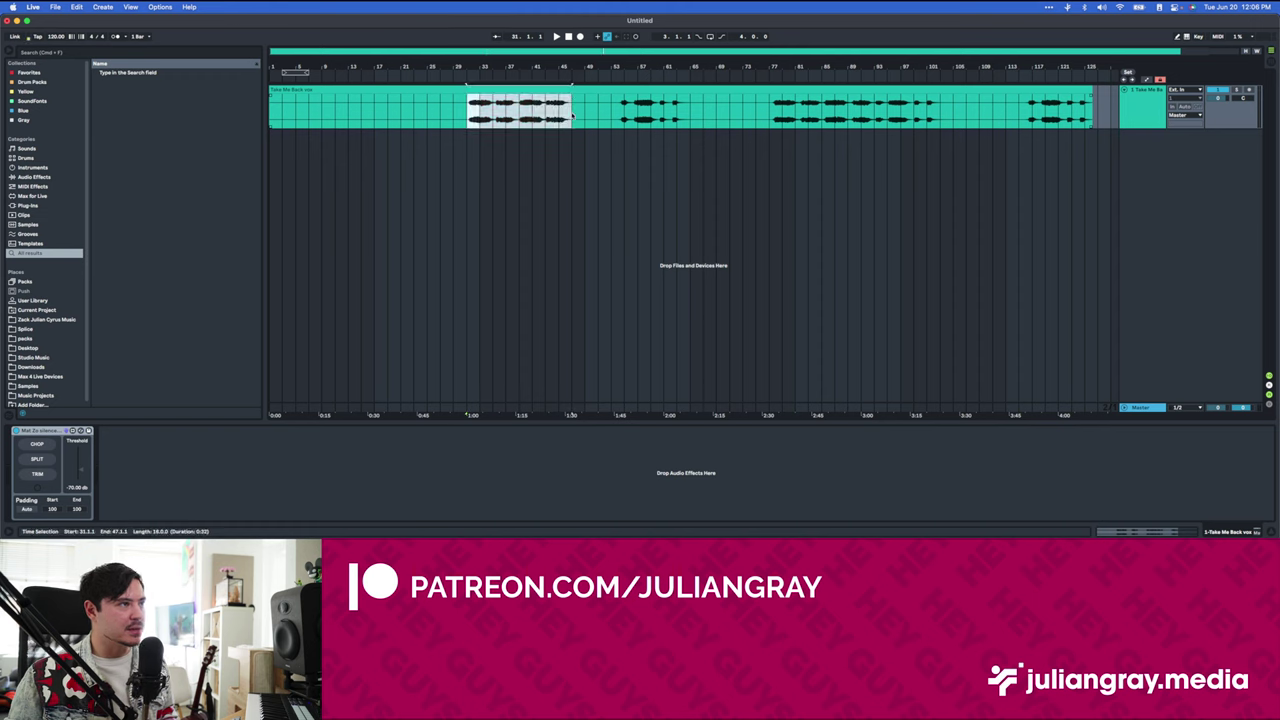
- Deactivate the silent opening of the vocal clip from bar 1 to bar 31
{"action": "left_click_drag", "start_coordinate": [466, 110], "coordinate": [210, 114]}
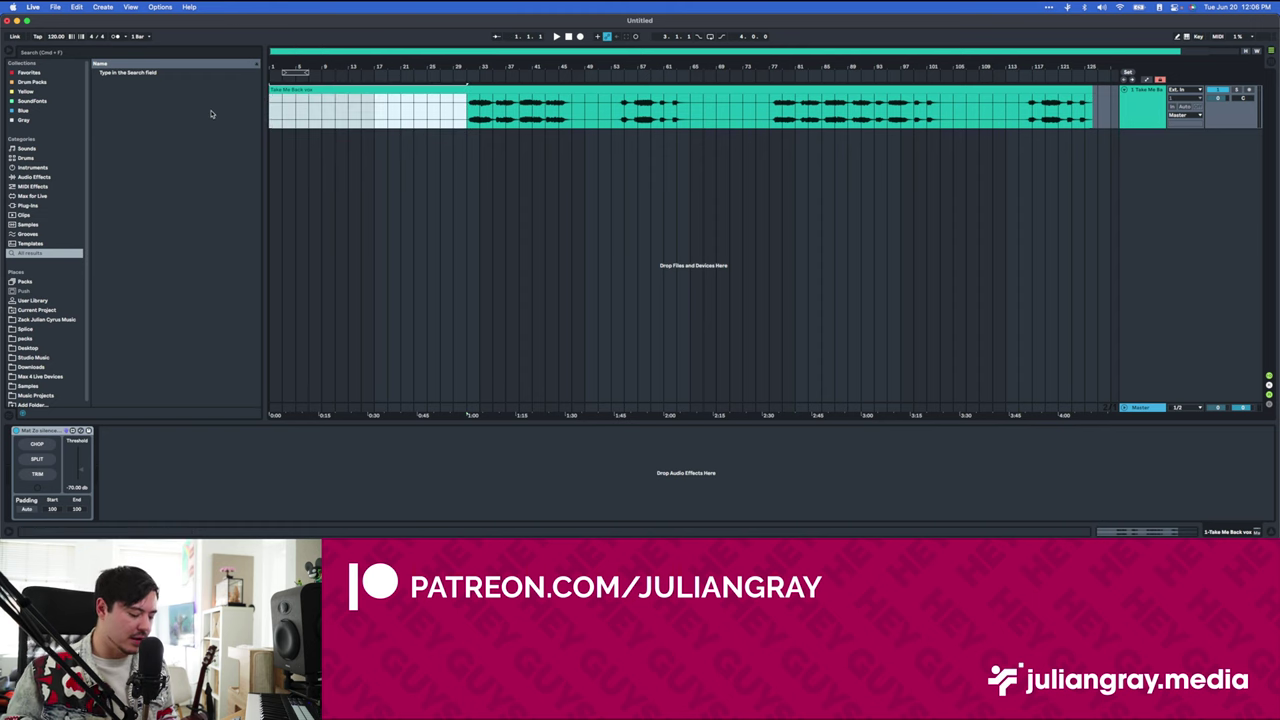
{"action": "key", "text": "Delete"}
{"action": "left_click", "coordinate": [503, 122]}
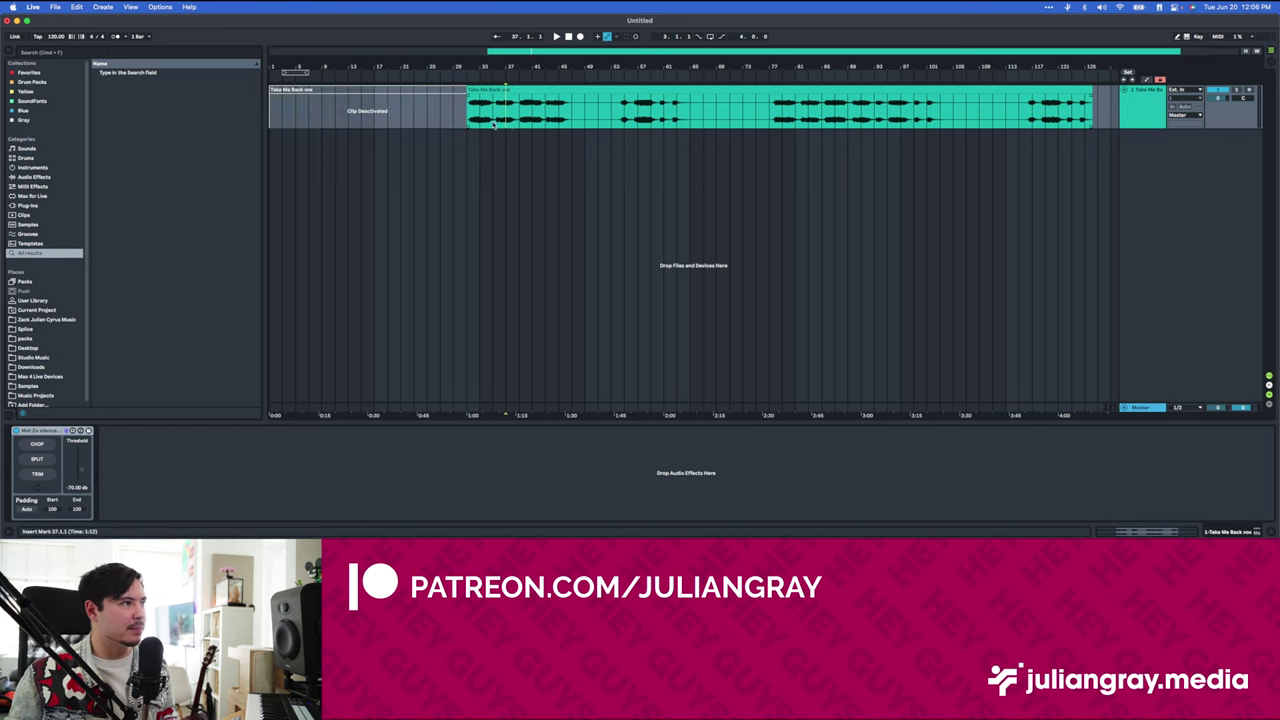
{"action": "left_click_drag", "start_coordinate": [466, 115], "coordinate": [276, 116]}
{"action": "left_click", "coordinate": [277, 117]}
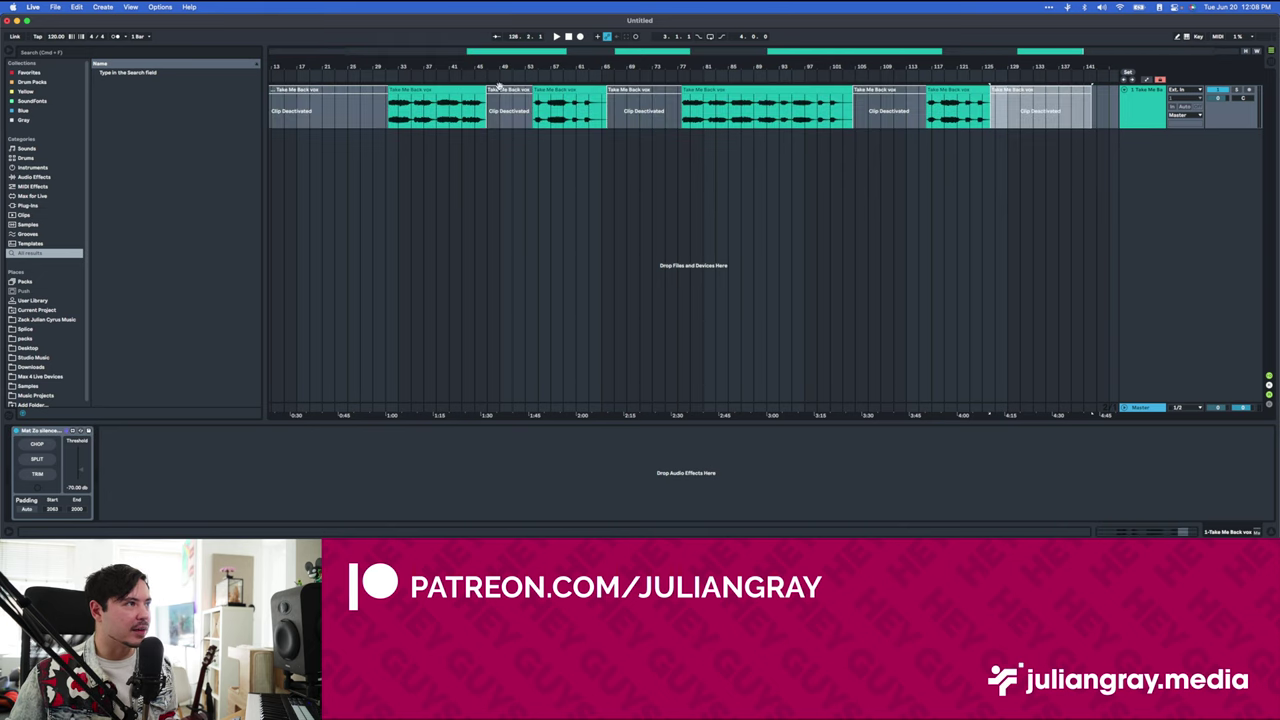
- Examine the deactivated silent clips between and after the vocal phrases, selecting each in turn
{"action": "left_click", "coordinate": [500, 90]}
{"action": "left_click", "coordinate": [668, 89]}
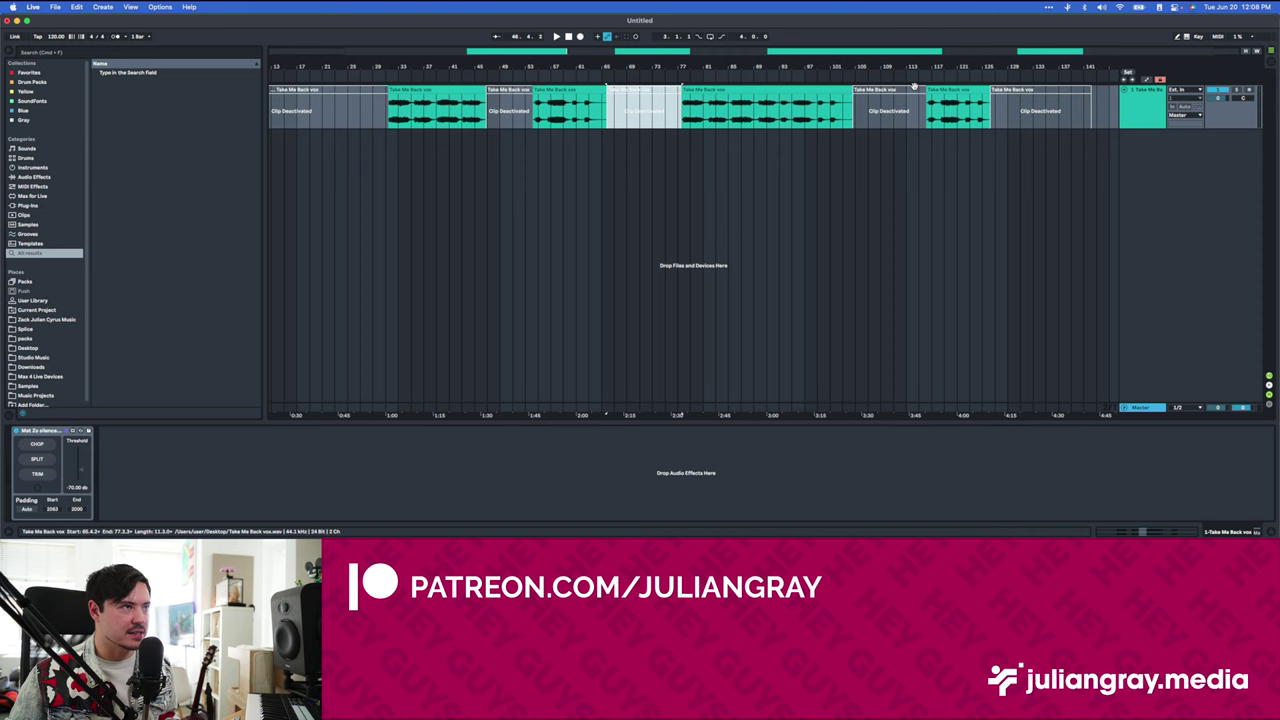
{"action": "left_click", "coordinate": [893, 91]}
{"action": "left_click", "coordinate": [1012, 97]}
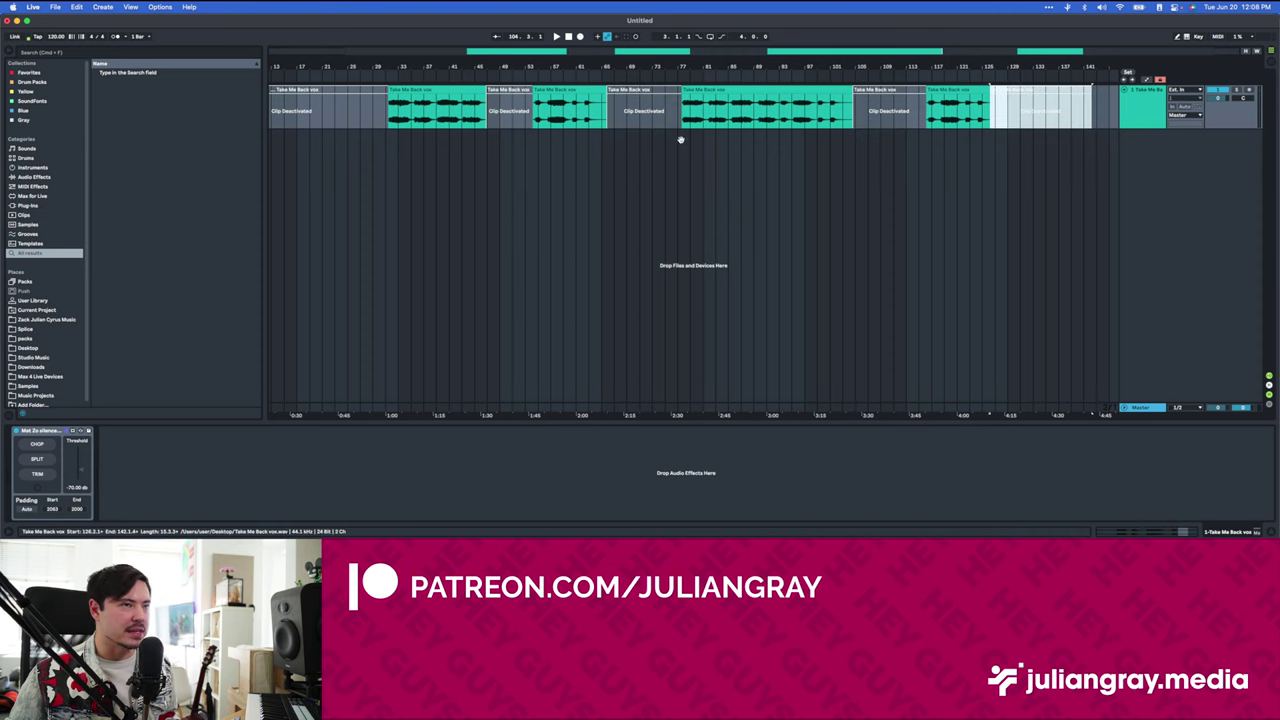
{"action": "left_click", "coordinate": [37, 473]}
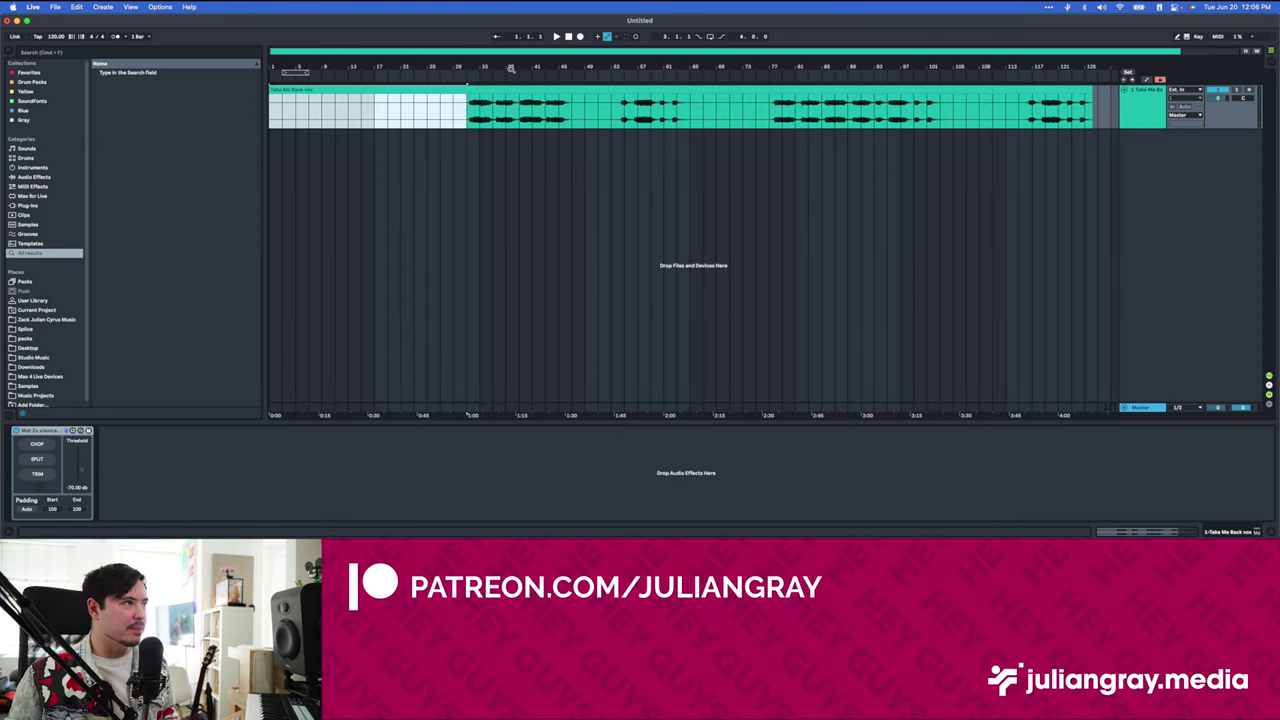
- Extend the end of the full vocal clip to about bar 141, adding silence after the last phrase
{"action": "left_click", "coordinate": [482, 108]}
{"action": "left_click_drag", "start_coordinate": [480, 52], "coordinate": [480, 40]}
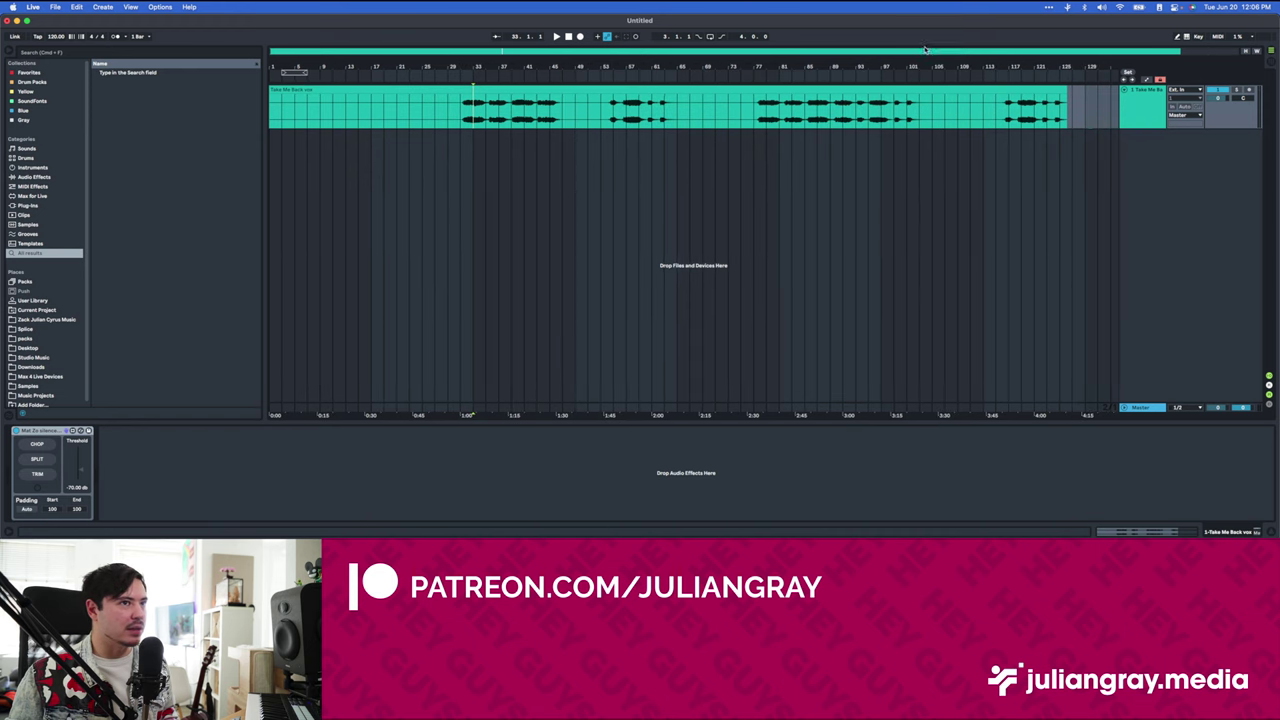
{"action": "left_click_drag", "start_coordinate": [1066, 88], "coordinate": [1150, 98]}
{"action": "left_click", "coordinate": [1030, 108]}
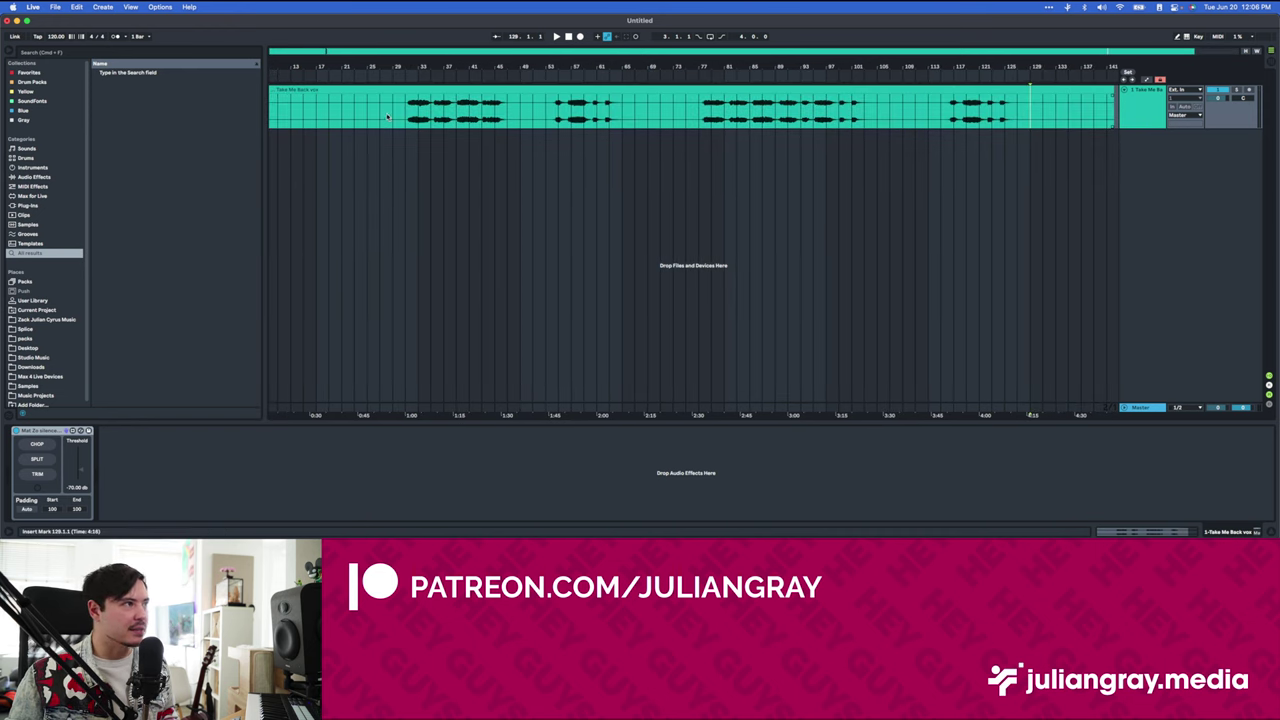
- Examine the silent parts of the extended clip: bars 13 to 31, the tail from bar 127, and the gap after the second phrase
{"action": "left_click_drag", "start_coordinate": [405, 110], "coordinate": [291, 110]}
{"action": "left_click", "coordinate": [350, 118]}
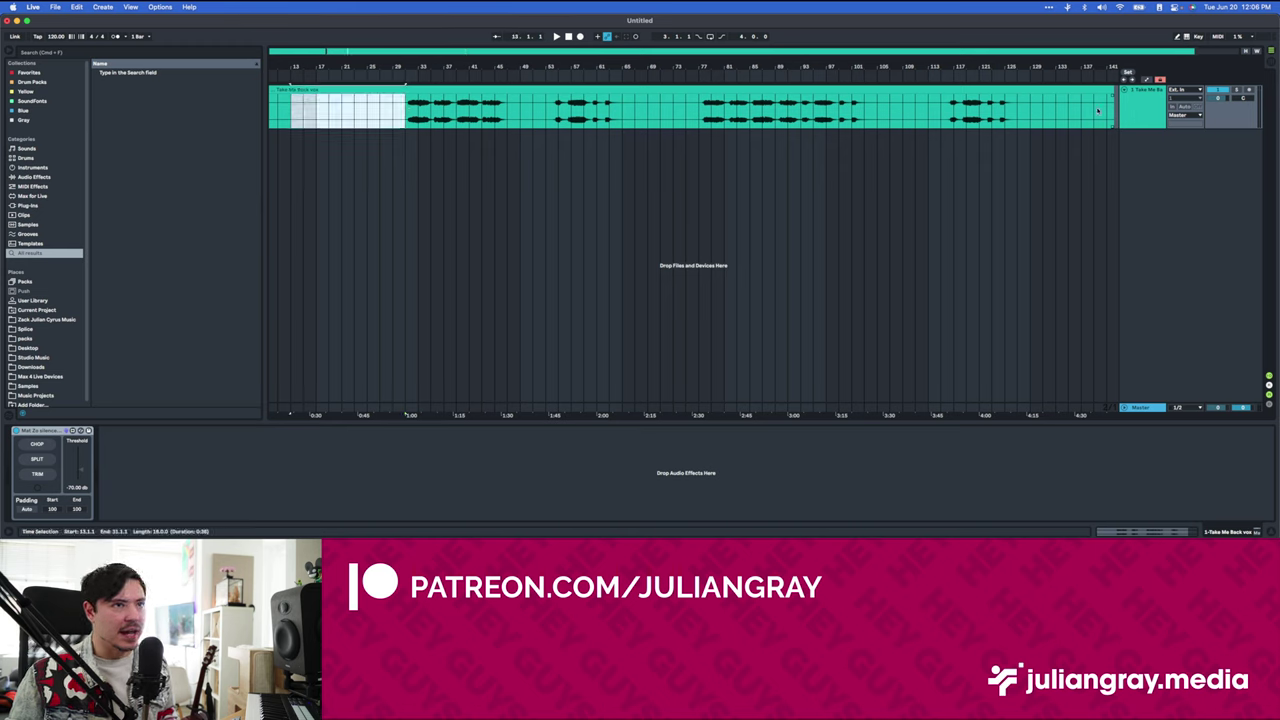
{"action": "left_click", "coordinate": [1018, 108]}
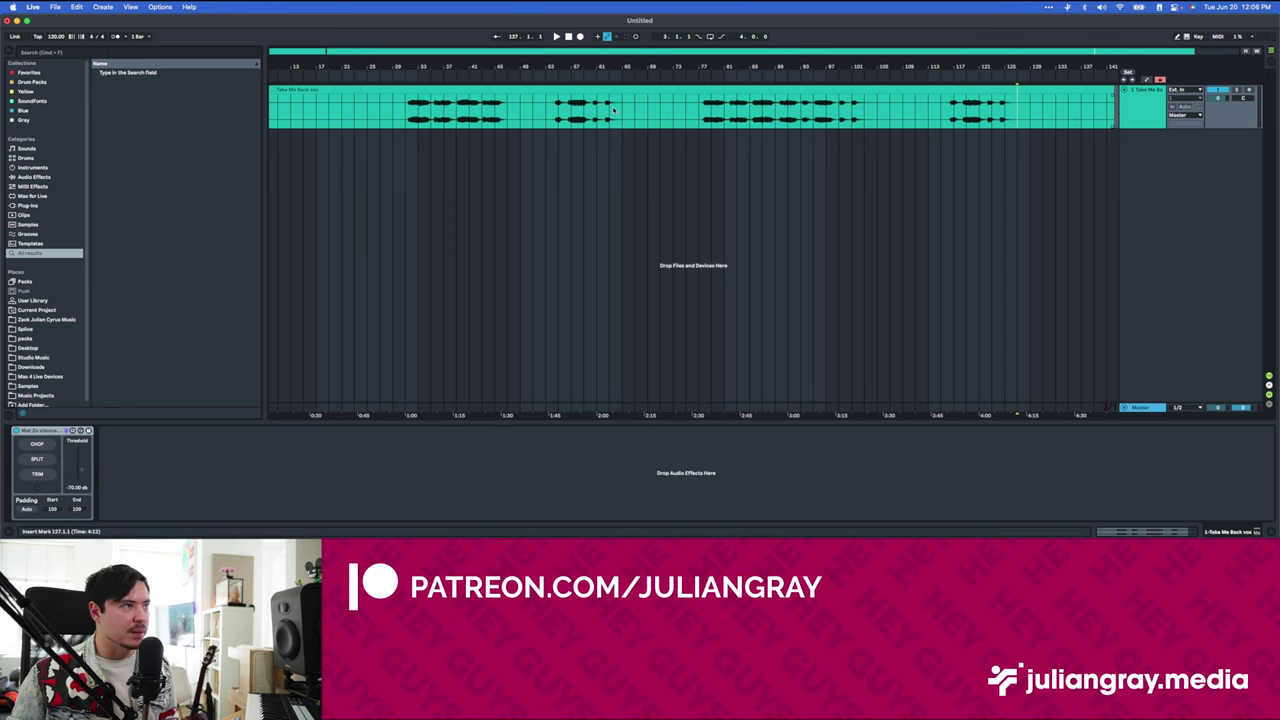
{"action": "left_click", "coordinate": [614, 110]}
{"action": "left_click", "coordinate": [630, 90]}
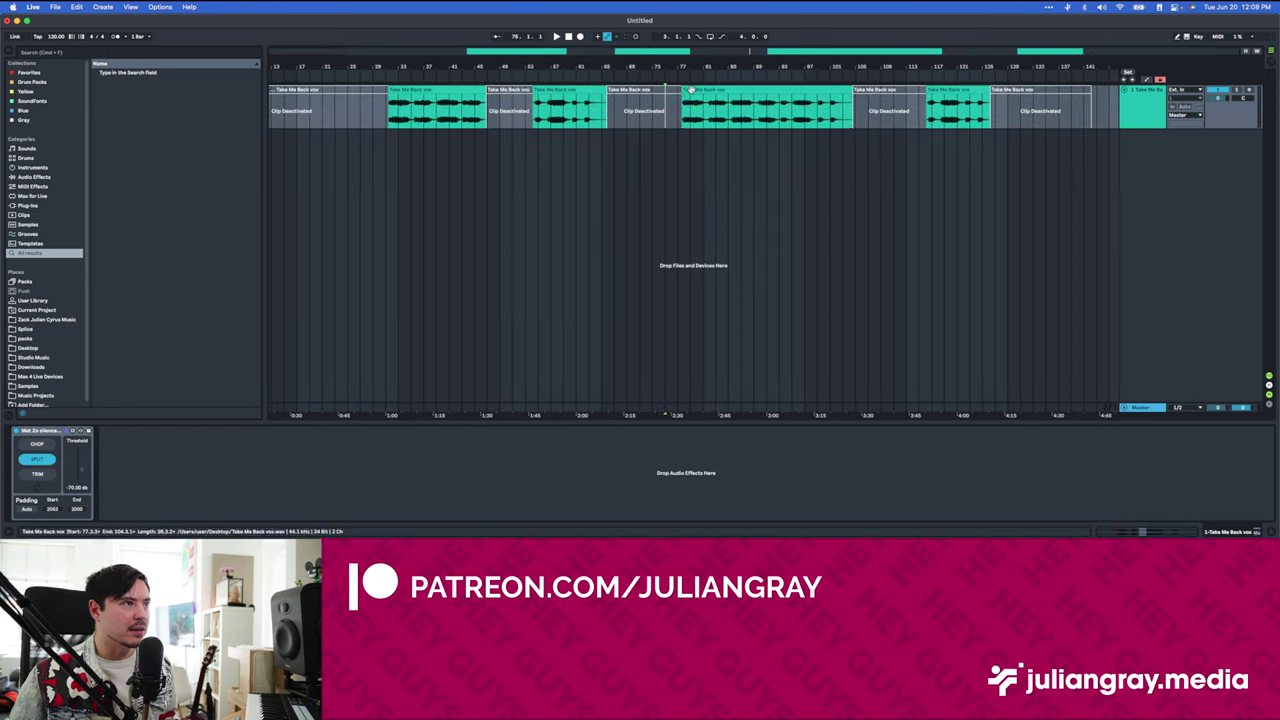
- Undo the split, select the restored full vocal clip and trim the silence off its start and end
{"action": "key", "text": "super+z"}
{"action": "left_click", "coordinate": [689, 79]}
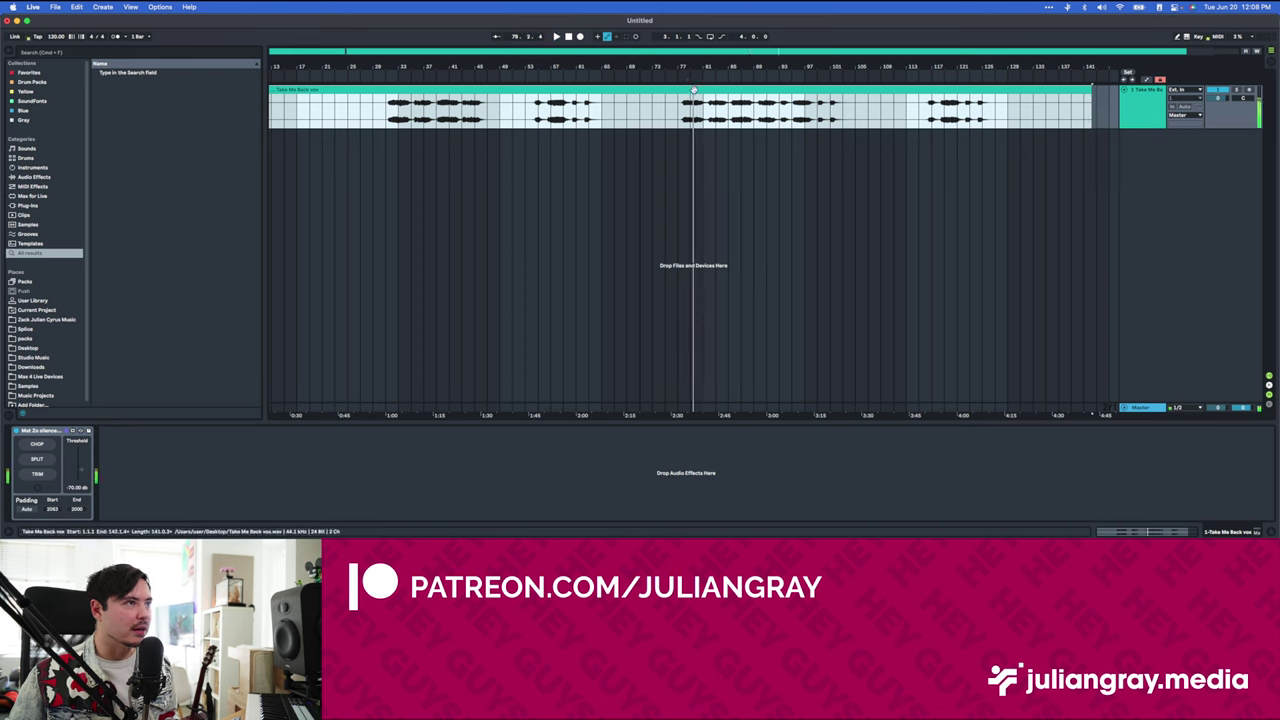
{"action": "left_click", "coordinate": [39, 475]}
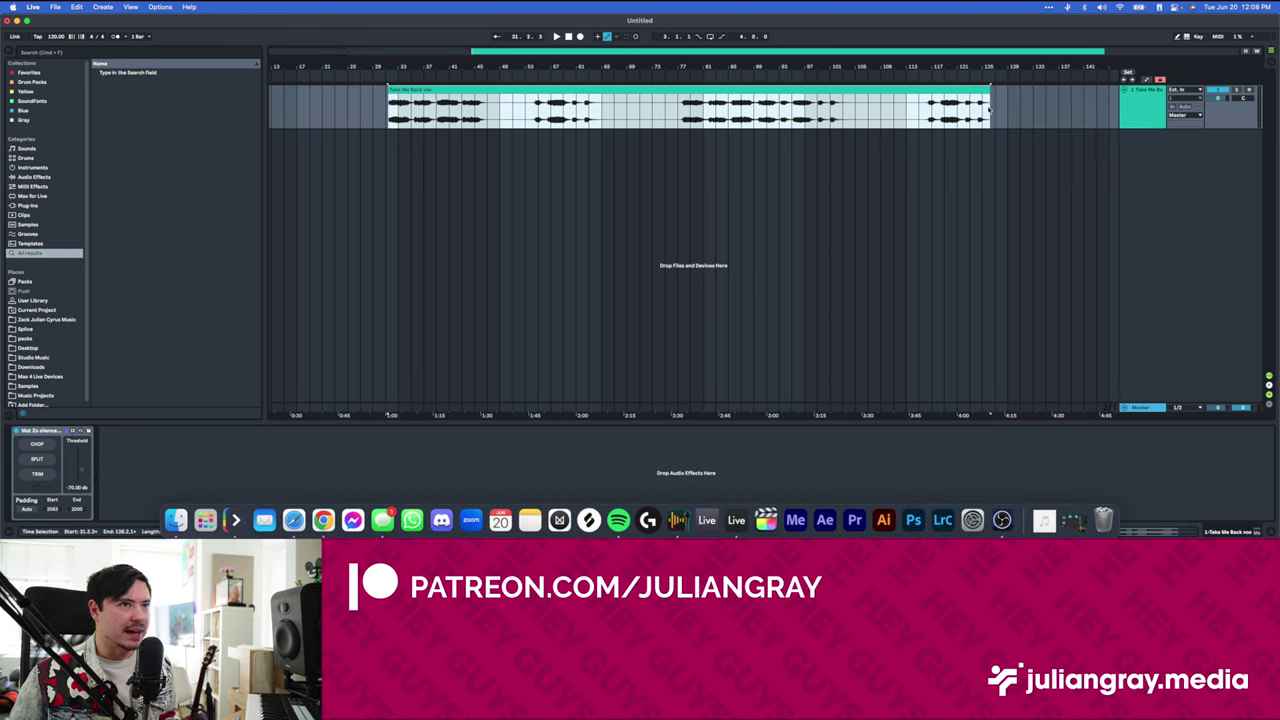
{"action": "left_click", "coordinate": [991, 112]}
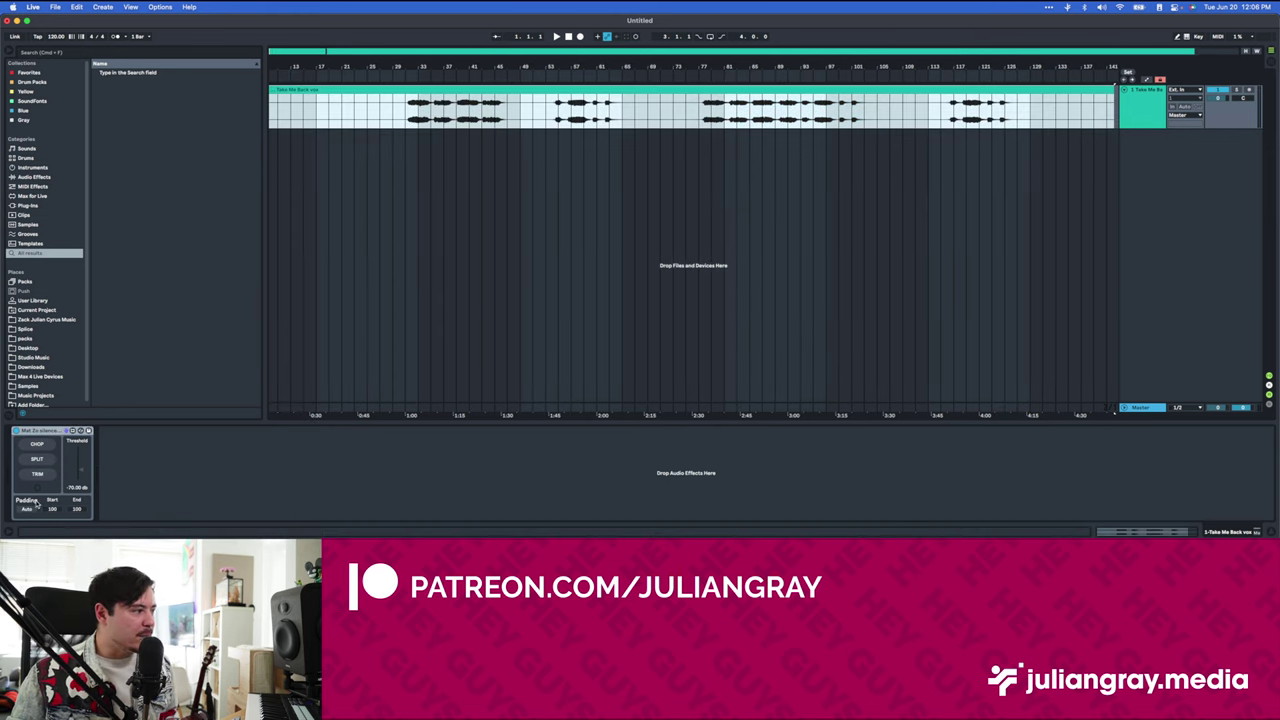
- Mark the first vocal phrase's start at bar 31 and raise the start and end padding to about 2000 each
{"action": "left_click", "coordinate": [407, 113]}
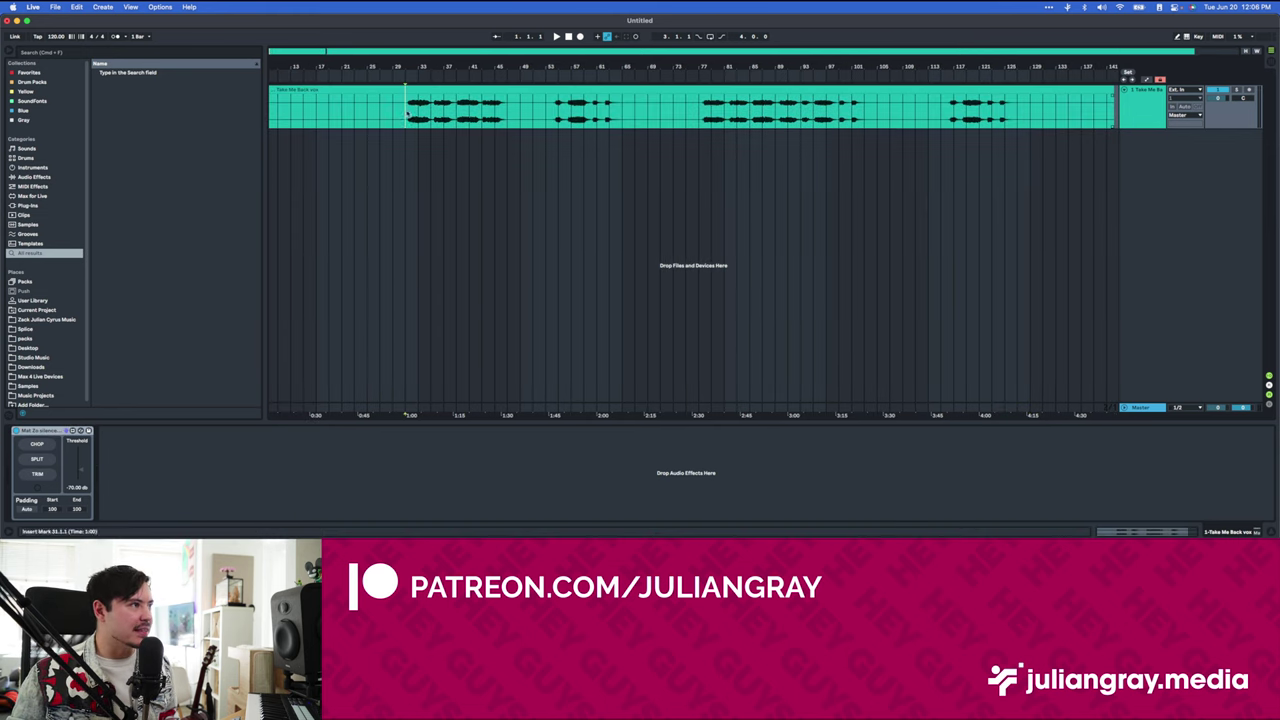
{"action": "left_click_drag", "start_coordinate": [369, 48], "coordinate": [375, 92]}
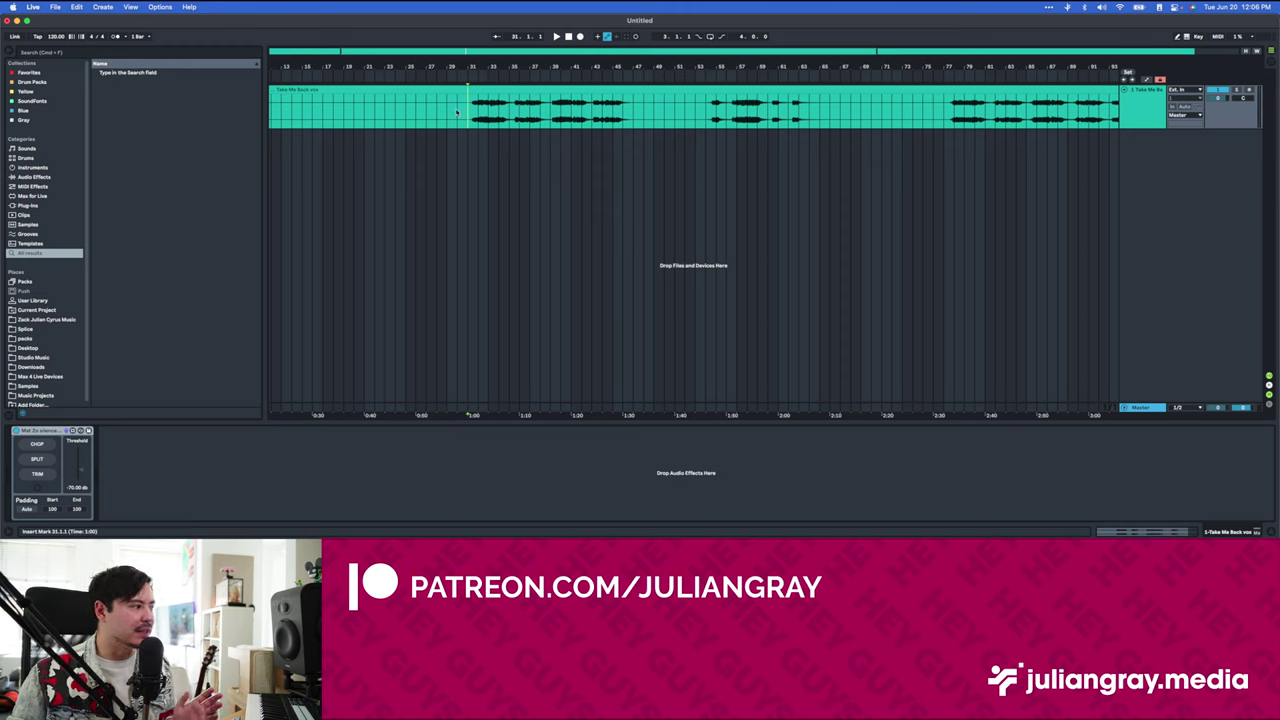
{"action": "left_click_drag", "start_coordinate": [52, 509], "coordinate": [52, 480]}
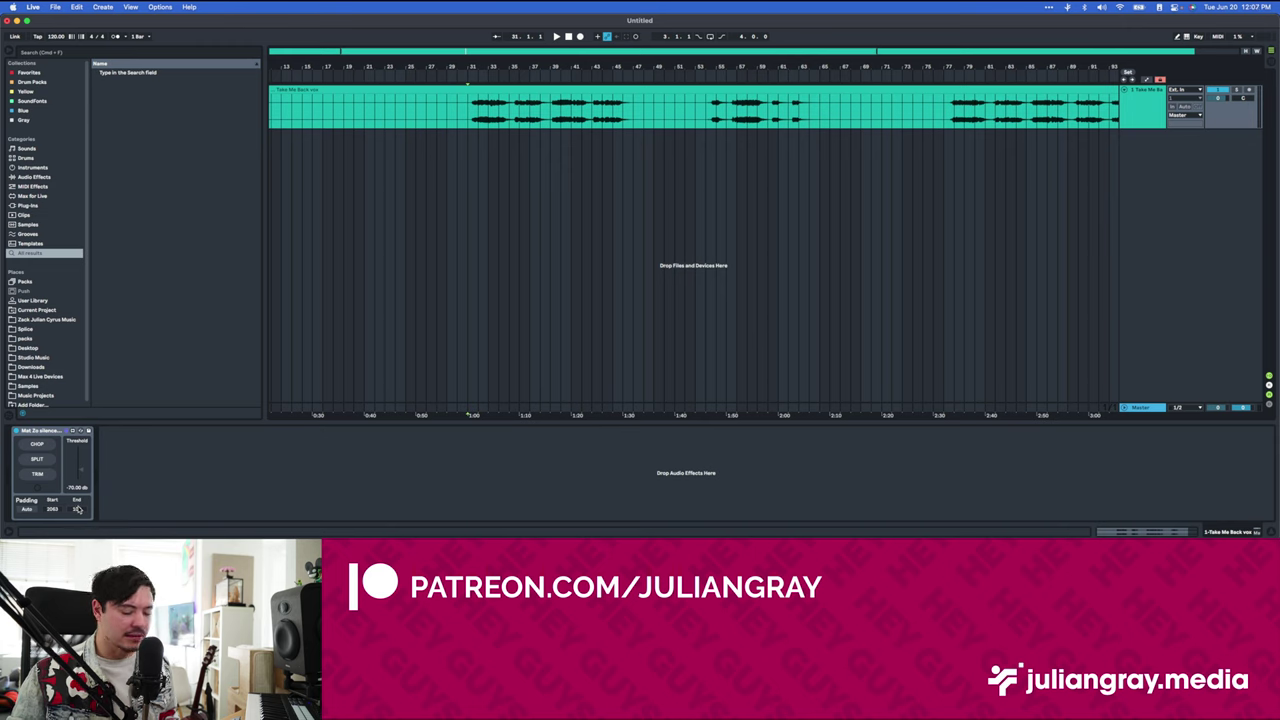
- Mark out the first vocal phrase from bar 31 to bar 47, ending with the insert marker at bar 47
{"action": "left_click", "coordinate": [473, 111]}
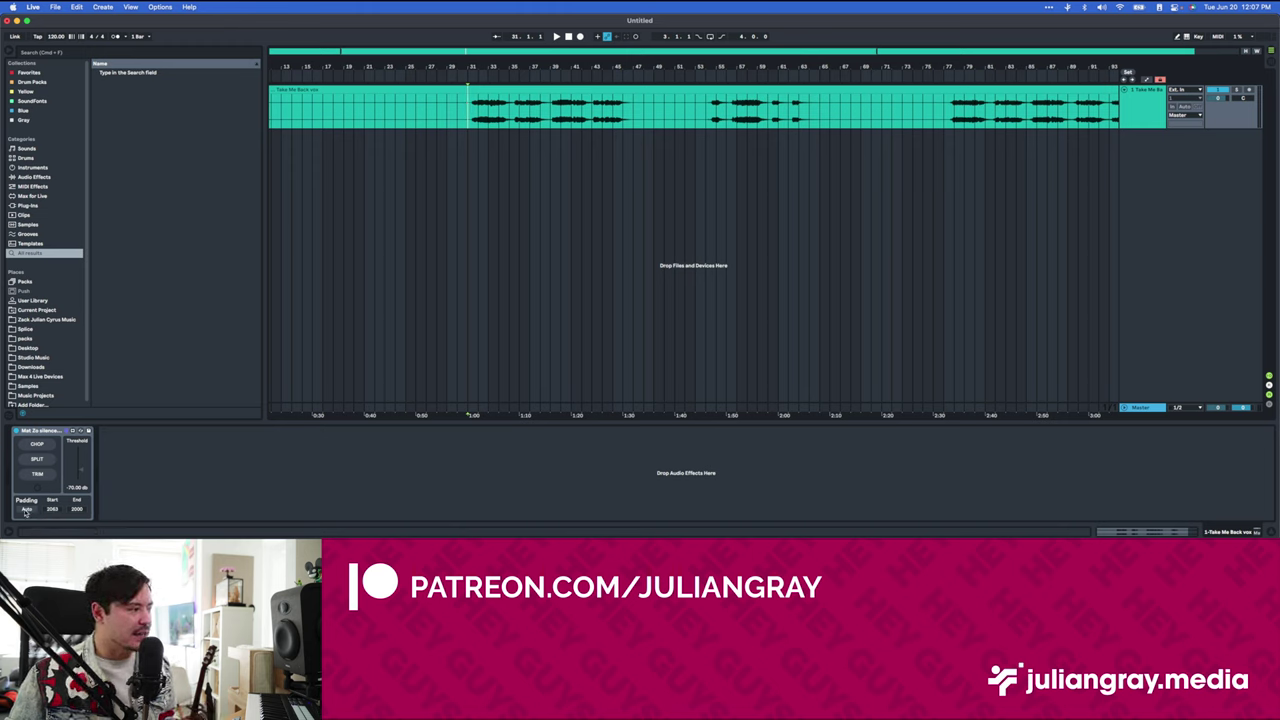
{"action": "left_click_drag", "start_coordinate": [466, 120], "coordinate": [633, 123]}
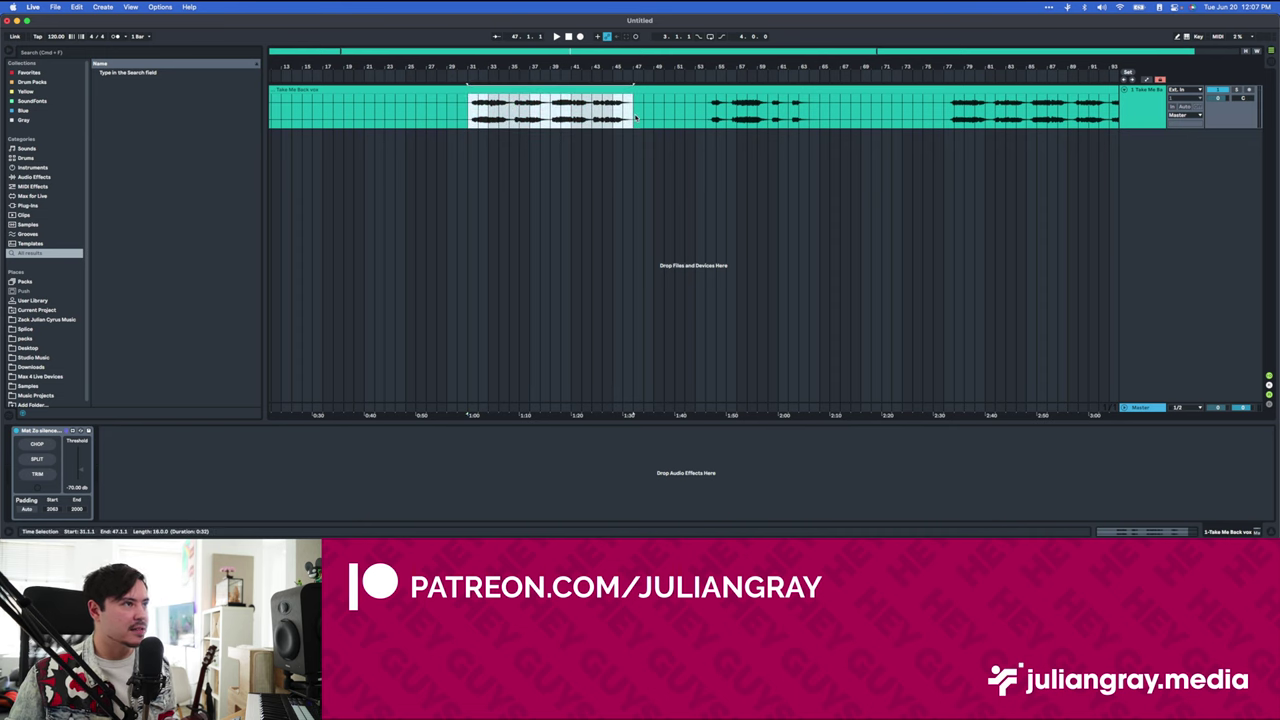
{"action": "key", "text": "Right"}
- Switch to Chrome and read the Remove Silence 1.1 page's descriptions of Chop, Split, Trim, threshold and padding
{"action": "key", "text": "super+Tab"}
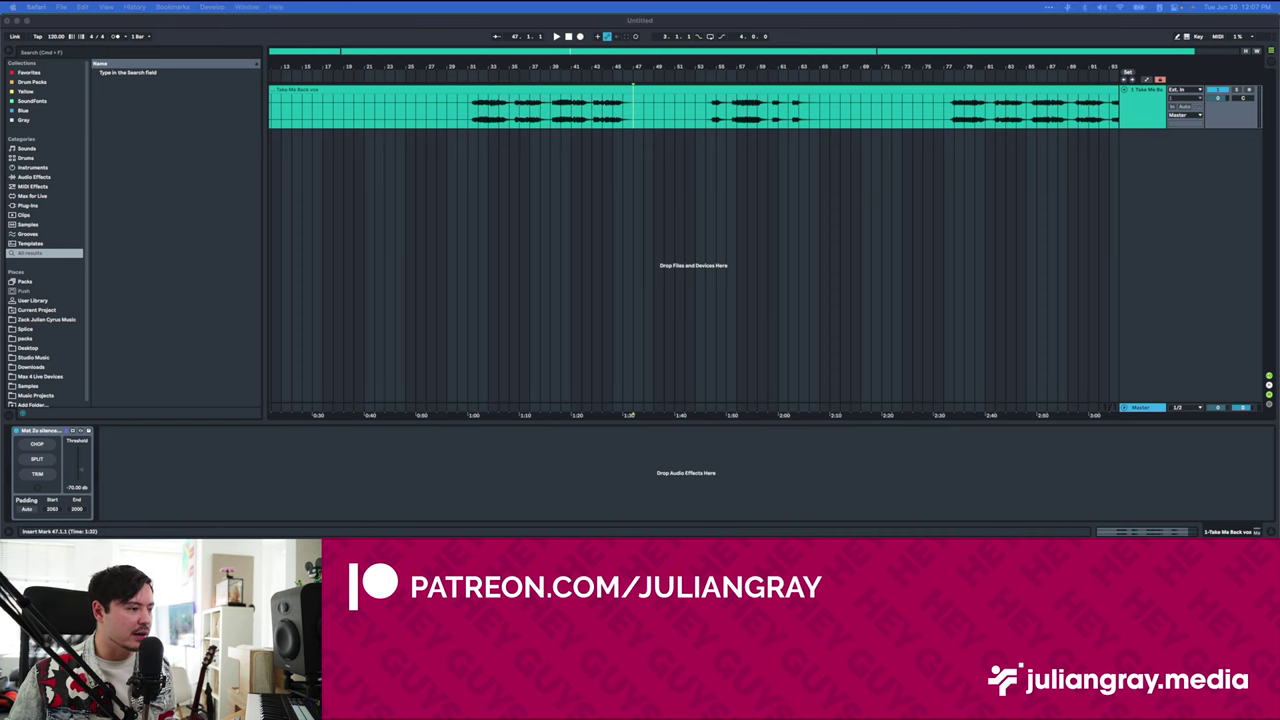
{"action": "key", "text": "super+Tab"}
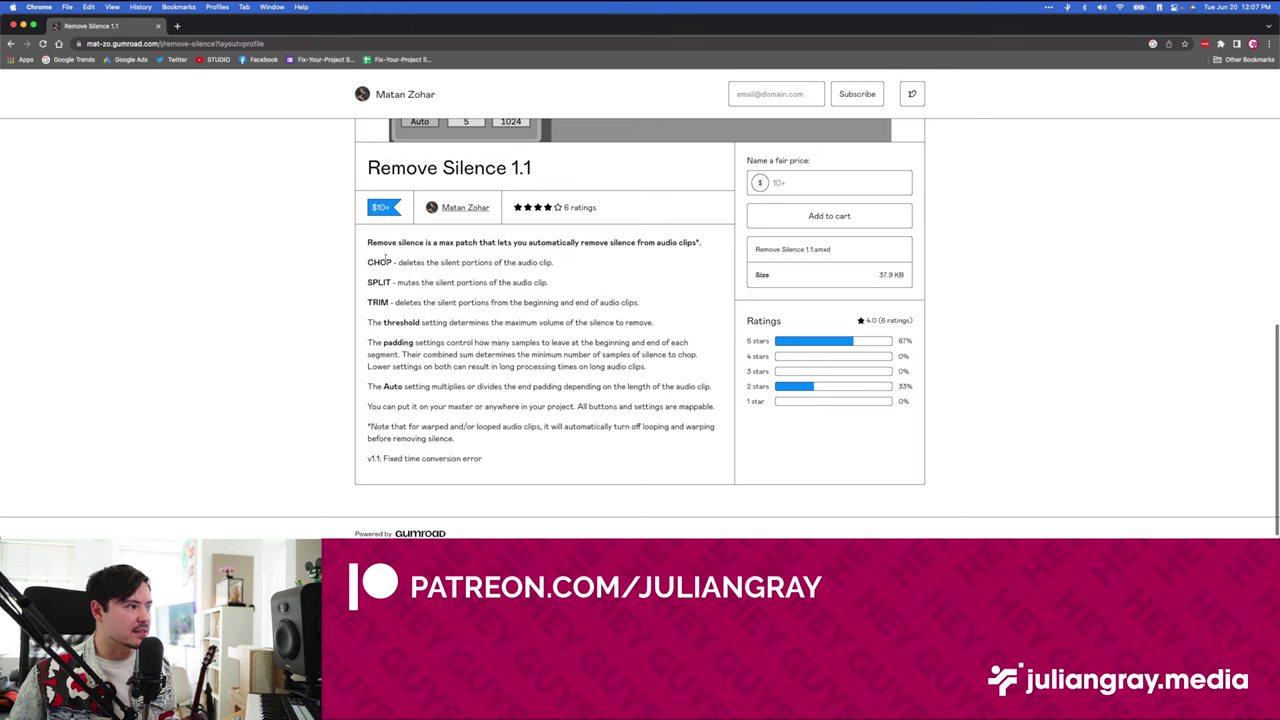
{"action": "scroll", "coordinate": [372, 254], "scroll_direction": "up", "scroll_amount": 4}
{"action": "scroll", "coordinate": [372, 254], "scroll_direction": "down", "scroll_amount": 4}
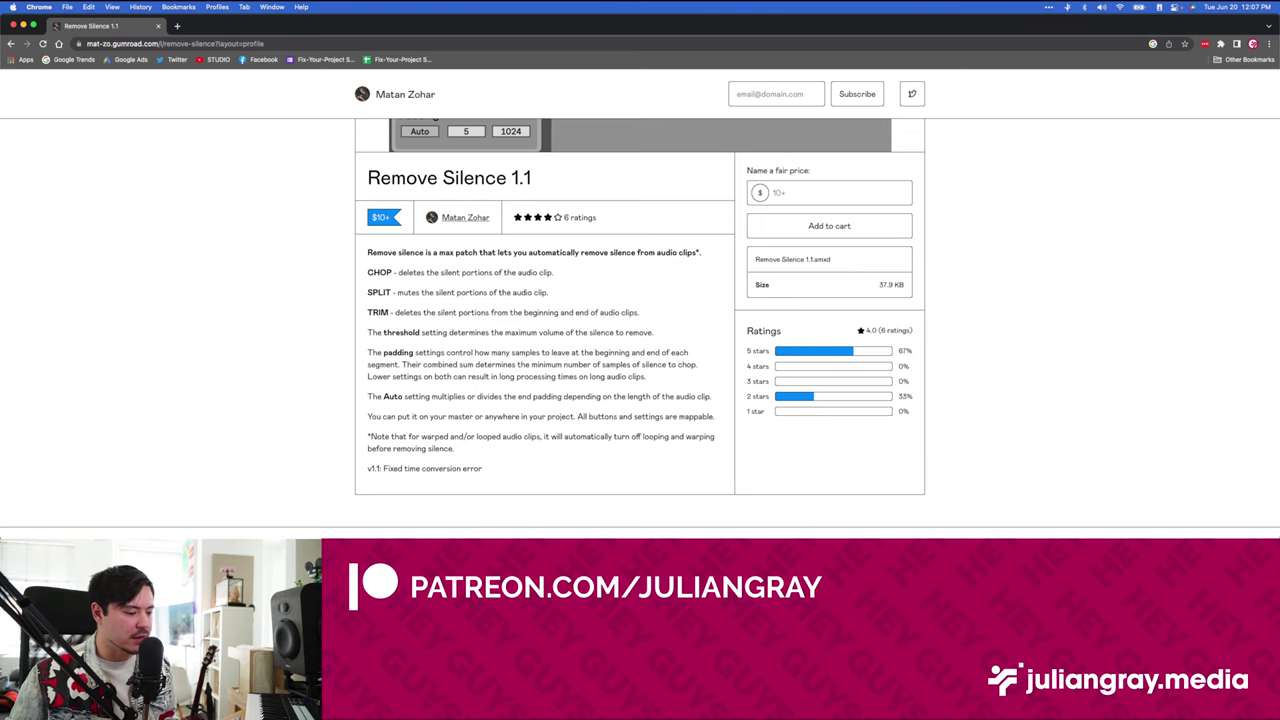
- Switch back to Ableton Live and restore the chopped vocal pieces to one full-length clip
{"action": "key", "text": "super+Tab"}
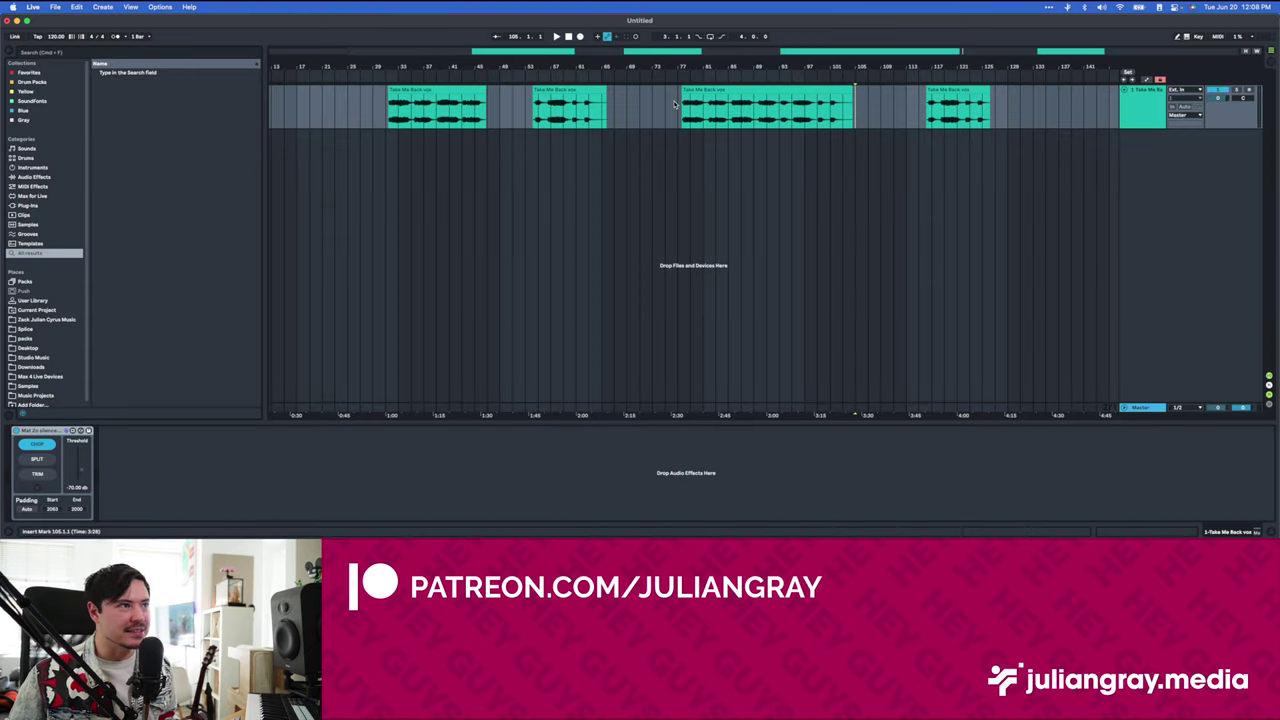
{"action": "key", "text": "super+a"}
{"action": "key", "text": "super+j"}
{"action": "left_click", "coordinate": [625, 113]}
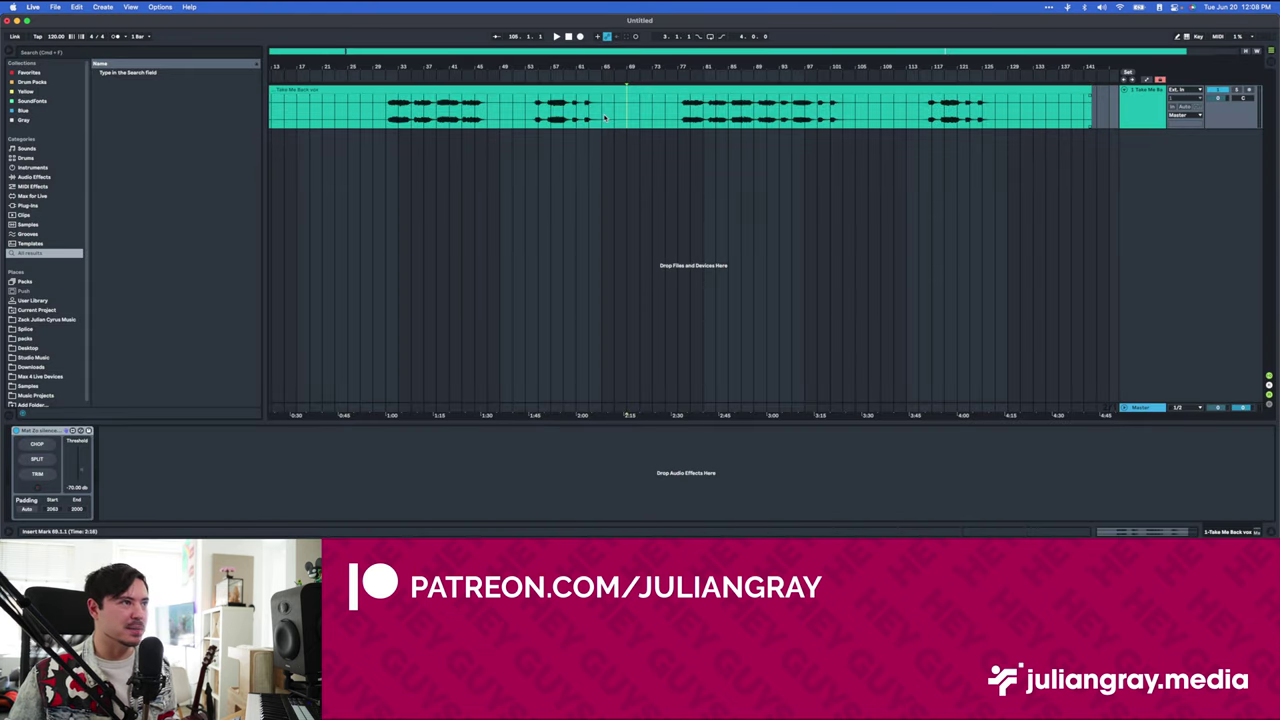
- Try trimming the silence from both ends of the vocal clip, select the trimmed clip, and undo the trim
{"action": "left_click", "coordinate": [604, 120]}
{"action": "left_click", "coordinate": [42, 476]}
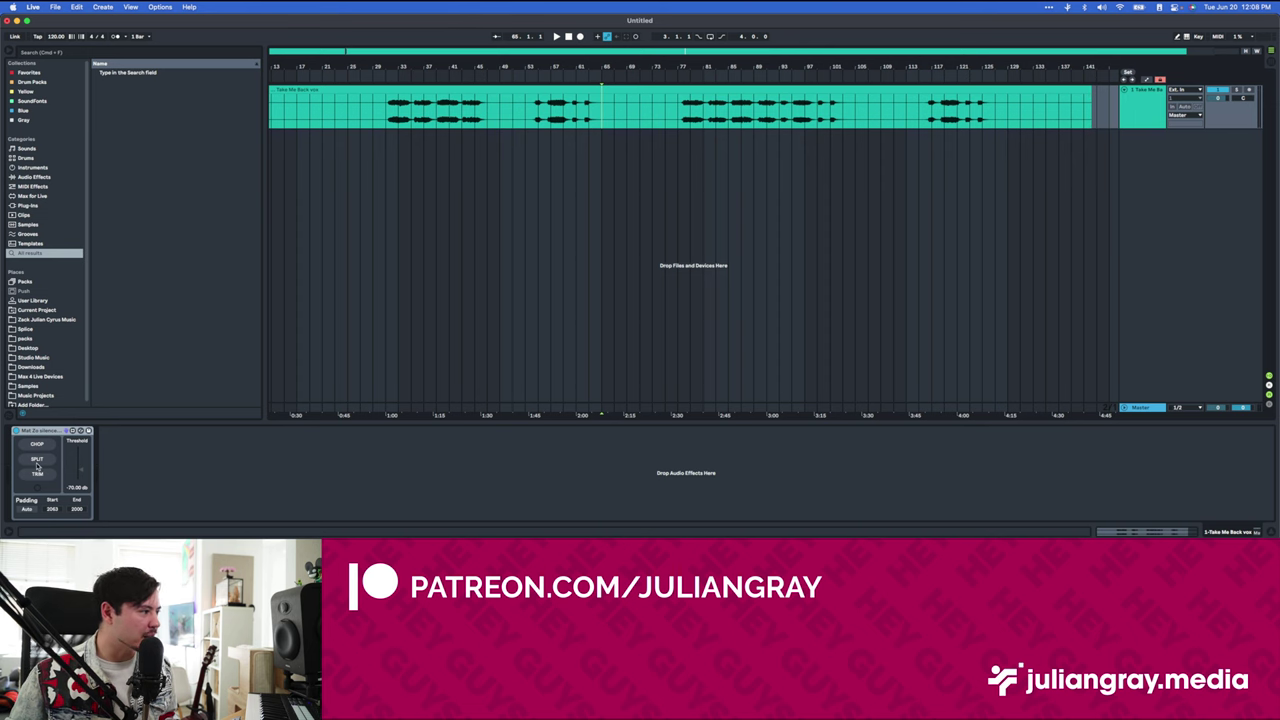
{"action": "mouse_move", "coordinate": [469, 60]}
{"action": "left_mouse_down"}
{"action": "mouse_move", "coordinate": [469, 160]}
{"action": "mouse_move", "coordinate": [469, 110]}
{"action": "left_mouse_up"}
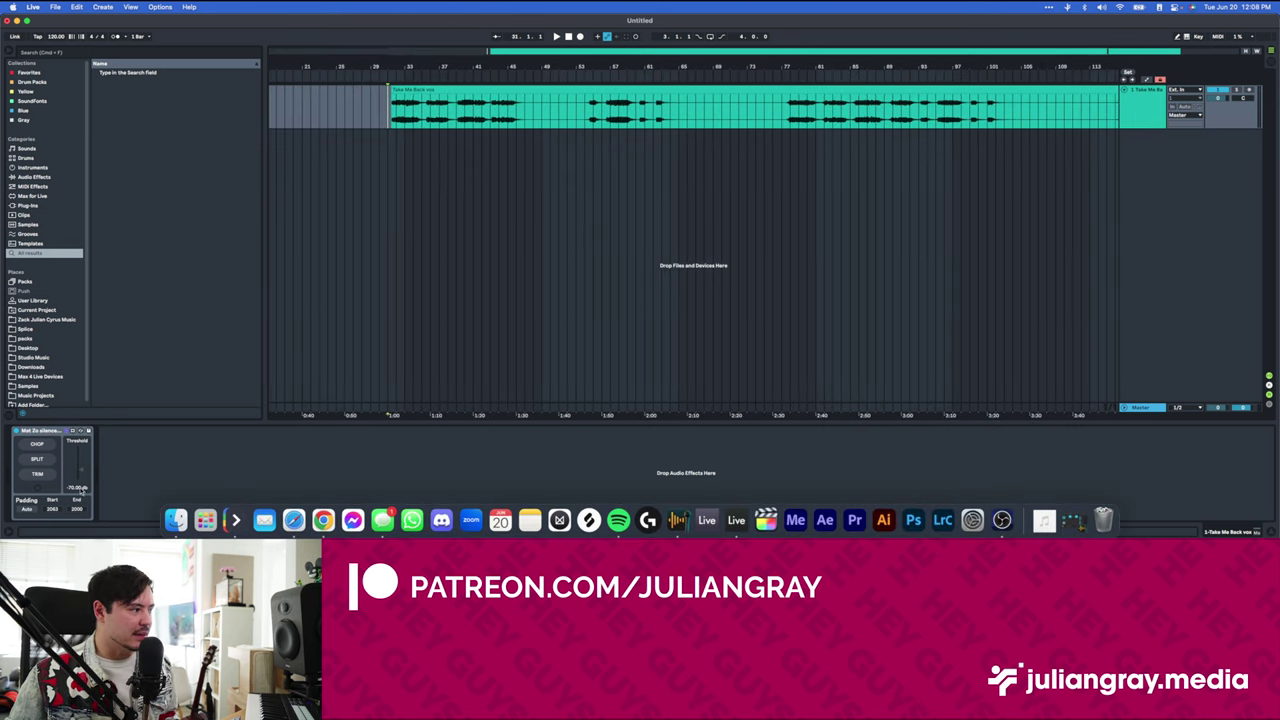
{"action": "left_click", "coordinate": [434, 92]}
{"action": "key", "text": "super+c"}
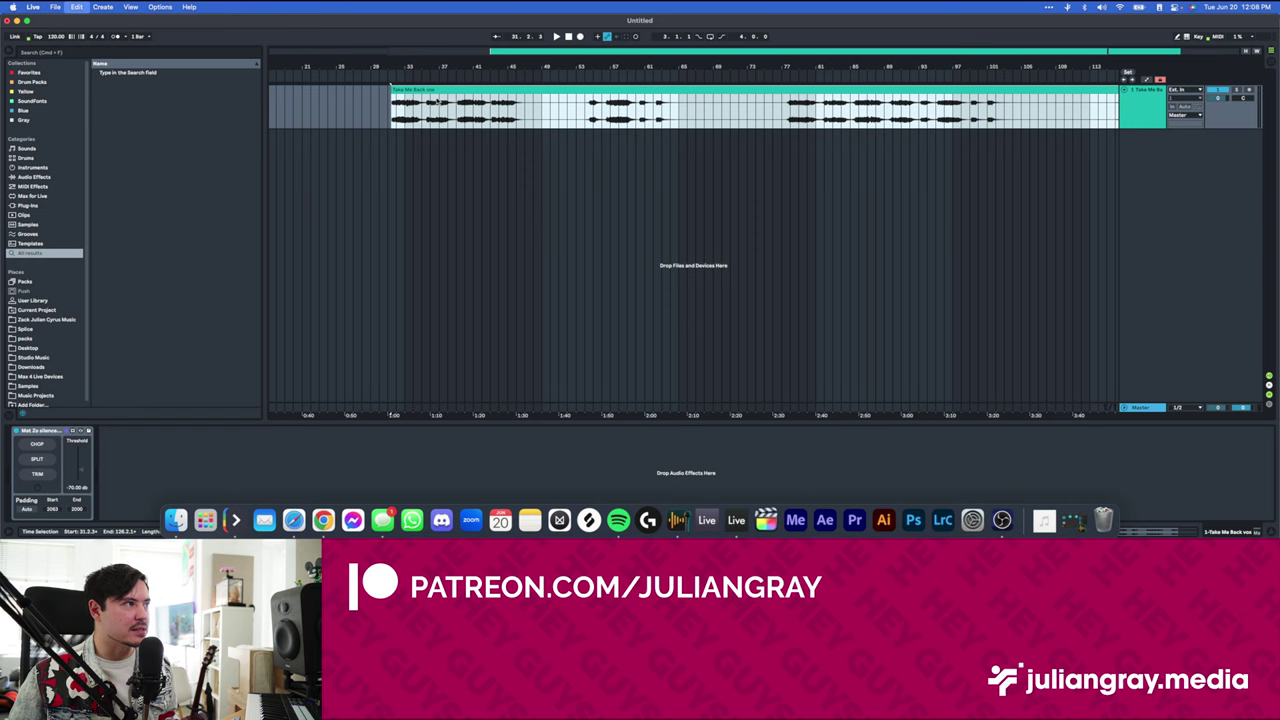
{"action": "key", "text": "super+z"}
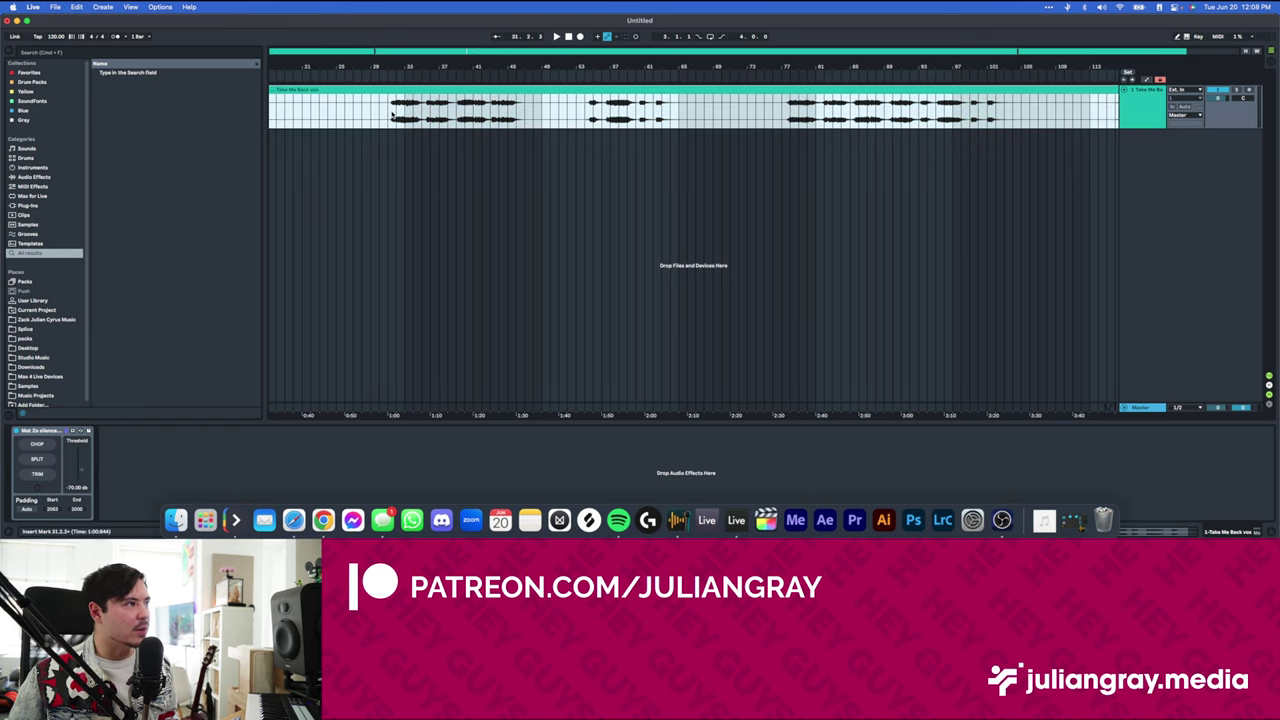
- Examine where the first vocal phrase begins and ends by marking bar 31, the span to bar 47, and bar 47
{"action": "left_click", "coordinate": [391, 113]}
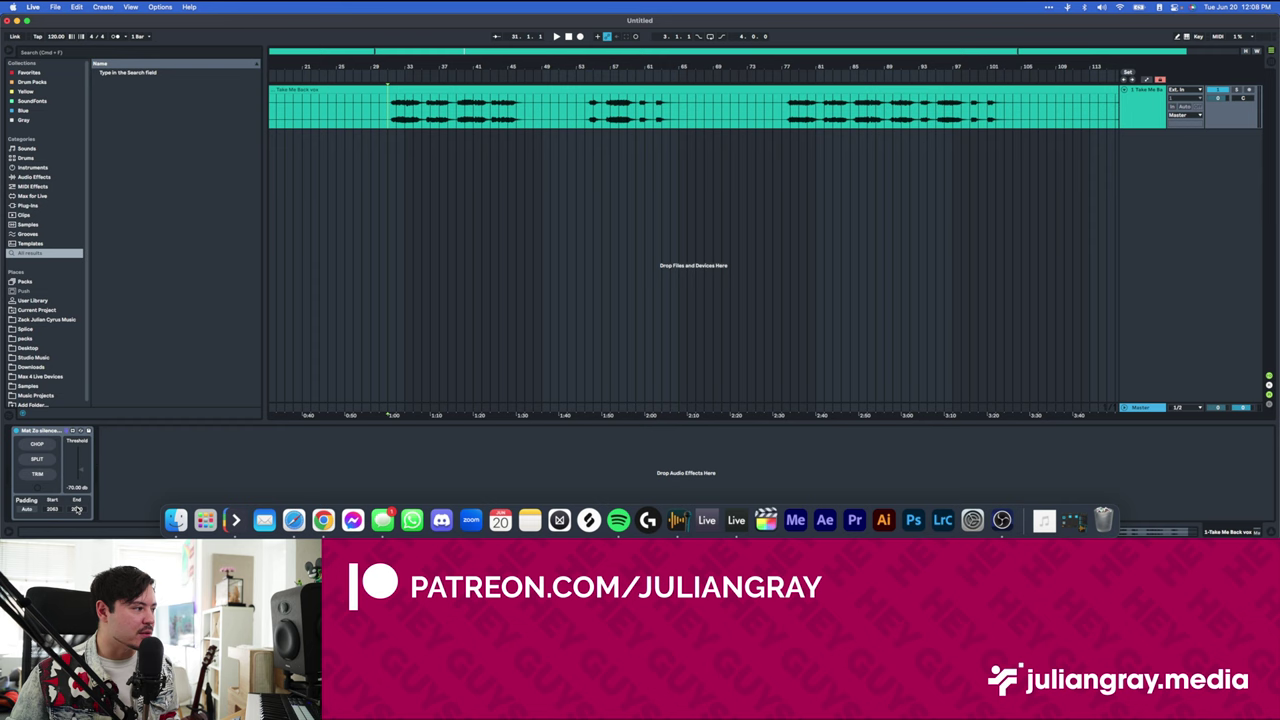
{"action": "left_click_drag", "start_coordinate": [385, 112], "coordinate": [535, 108]}
{"action": "left_click", "coordinate": [525, 112]}
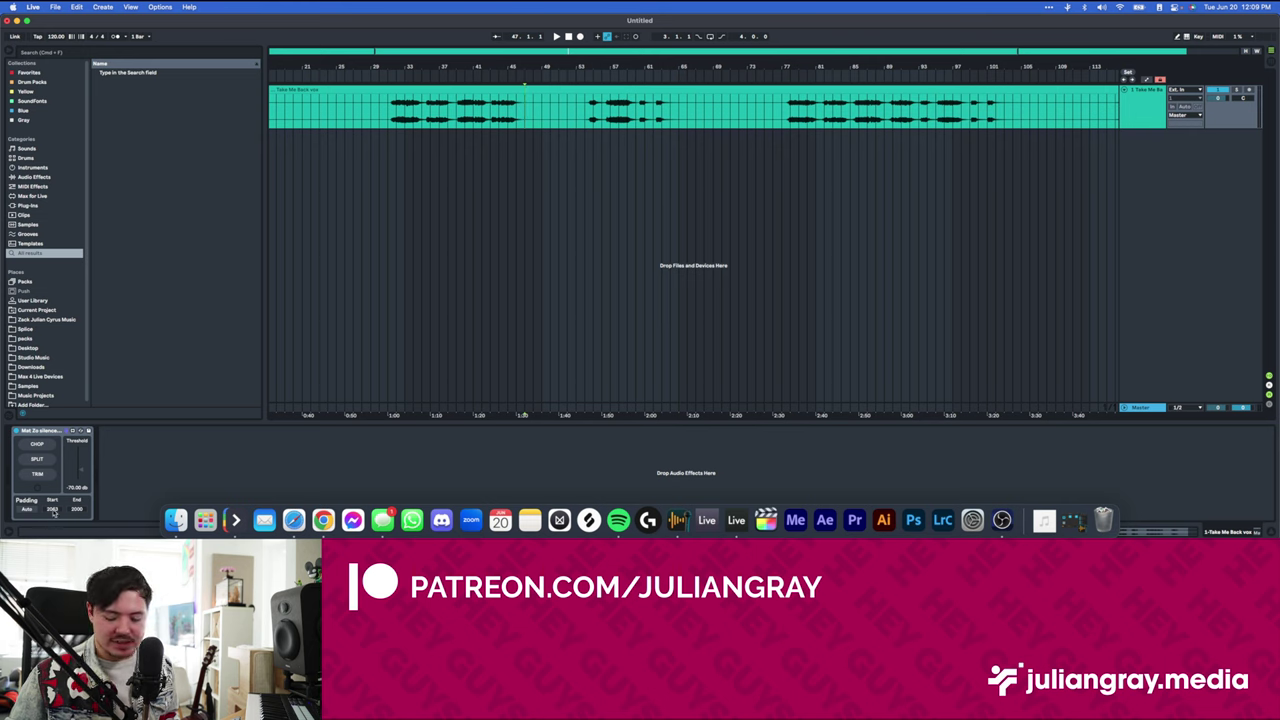
- Set both the start and end padding to 100 and try chopping the silence out of the vocal clip
{"action": "left_click_drag", "start_coordinate": [54, 512], "coordinate": [54, 580]}
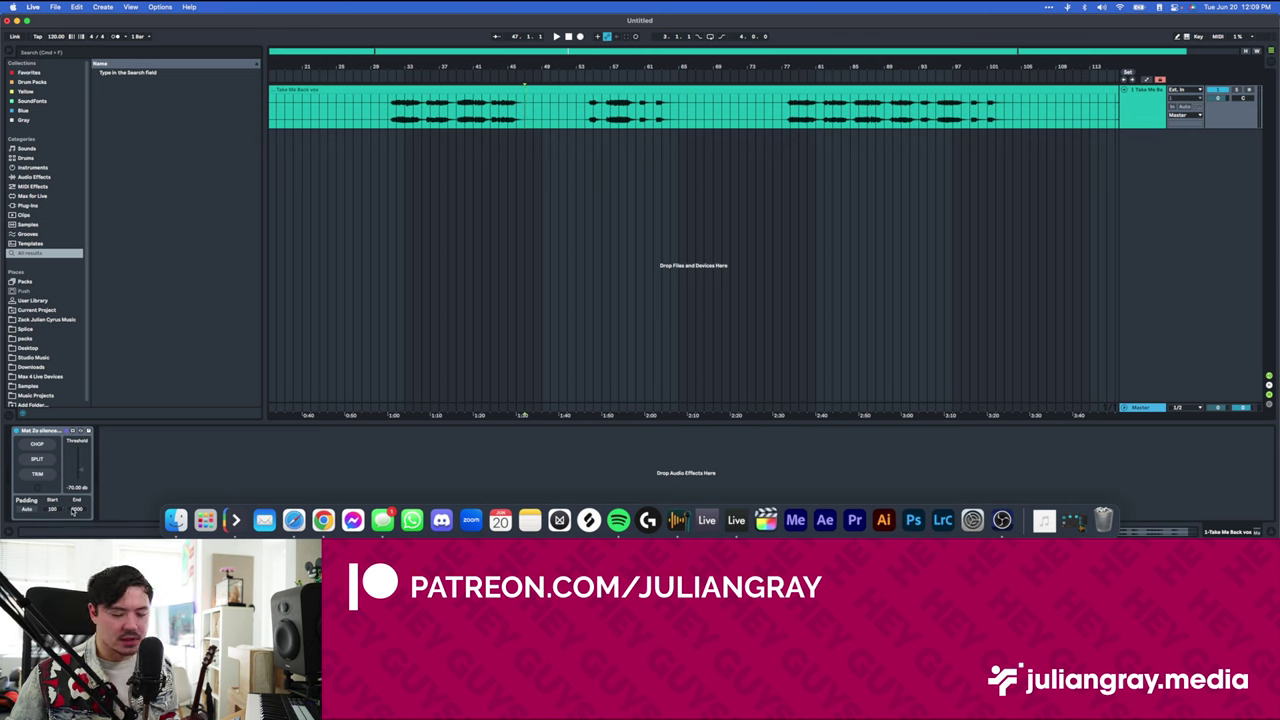
{"action": "left_click_drag", "start_coordinate": [73, 510], "coordinate": [73, 580]}
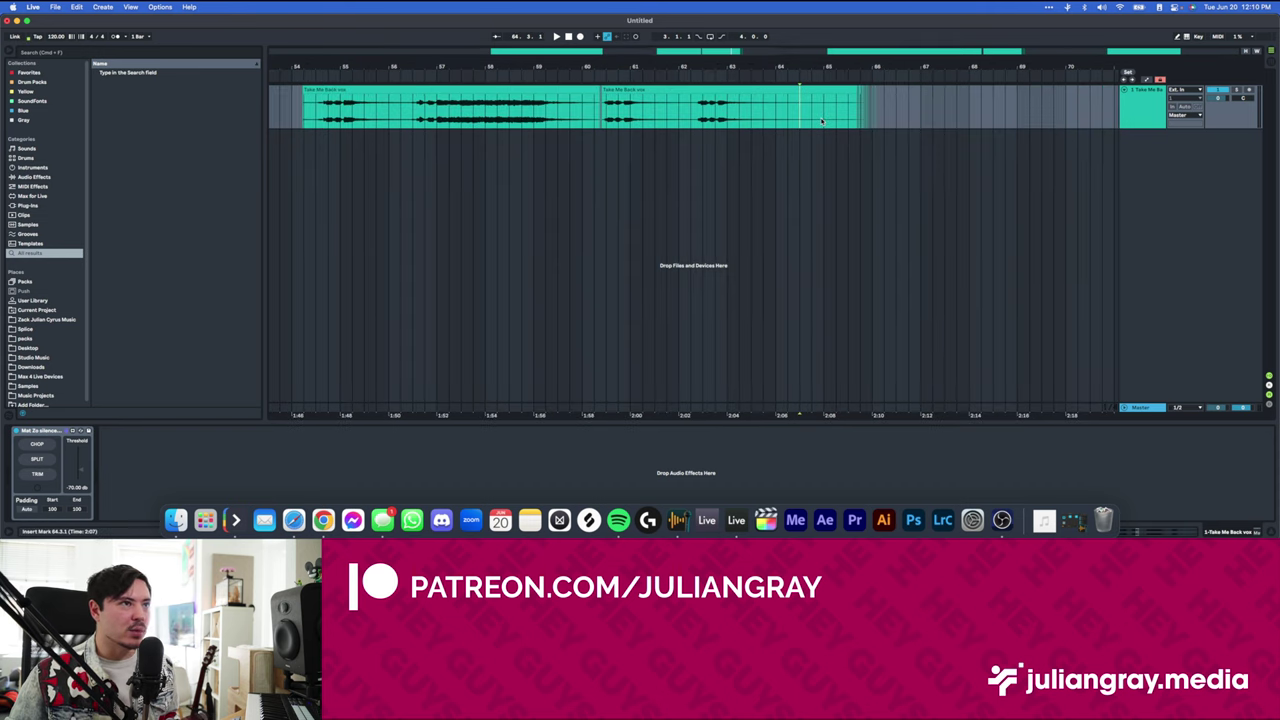
{"action": "key", "text": "super+z"}
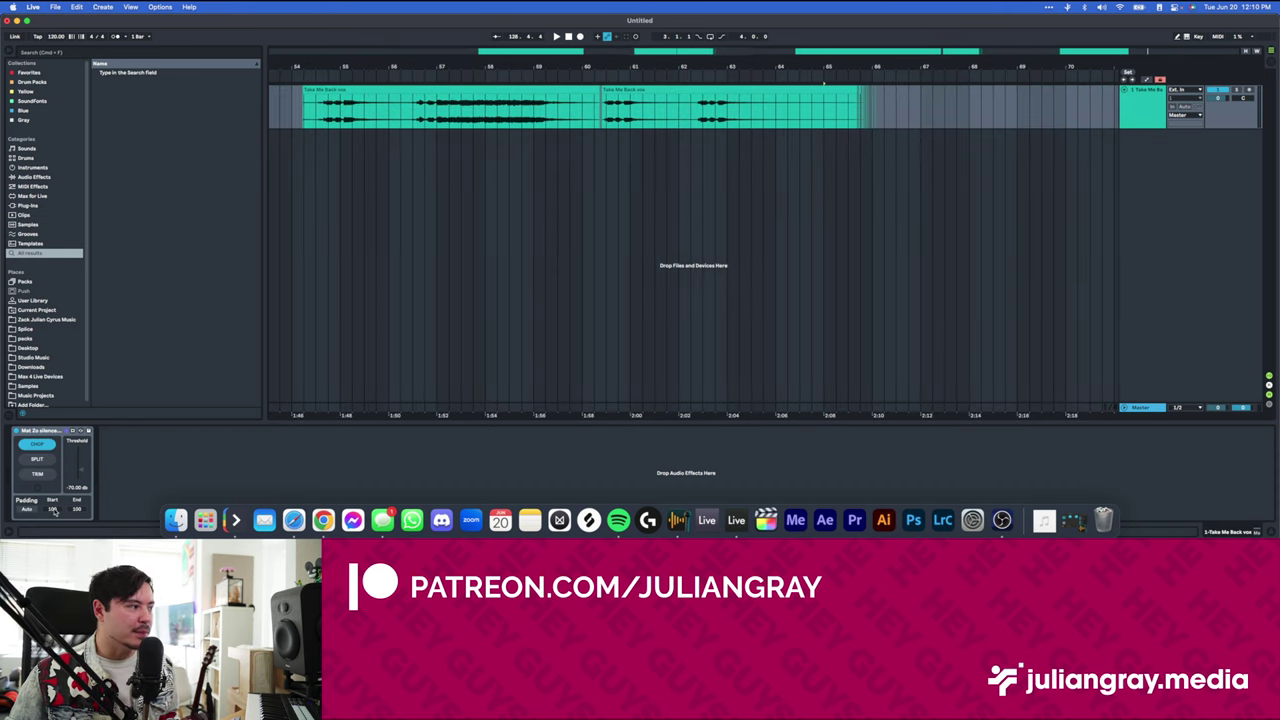
{"action": "key", "text": "super+z"}
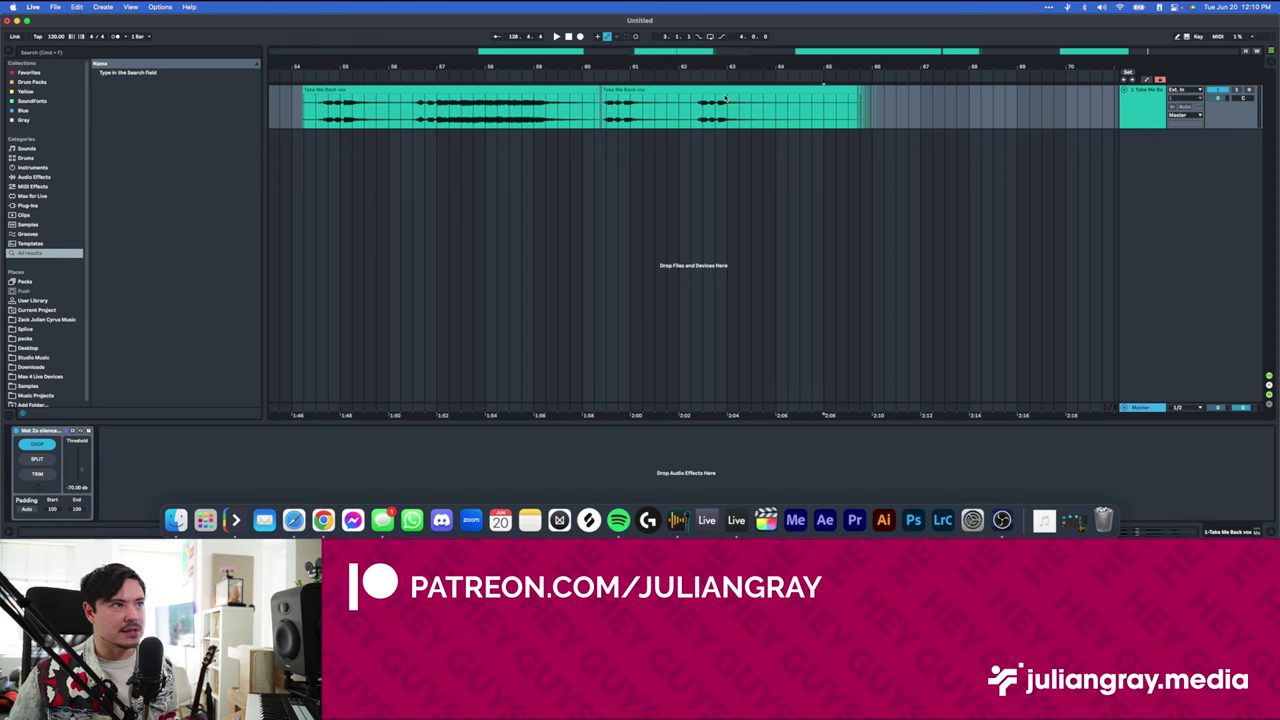
- Inspect the short words around bar 63 inside the second phrase's chopped clip, and undo the chop
{"action": "left_click", "coordinate": [730, 111], "text": "shift"}
{"action": "left_click", "coordinate": [740, 114]}
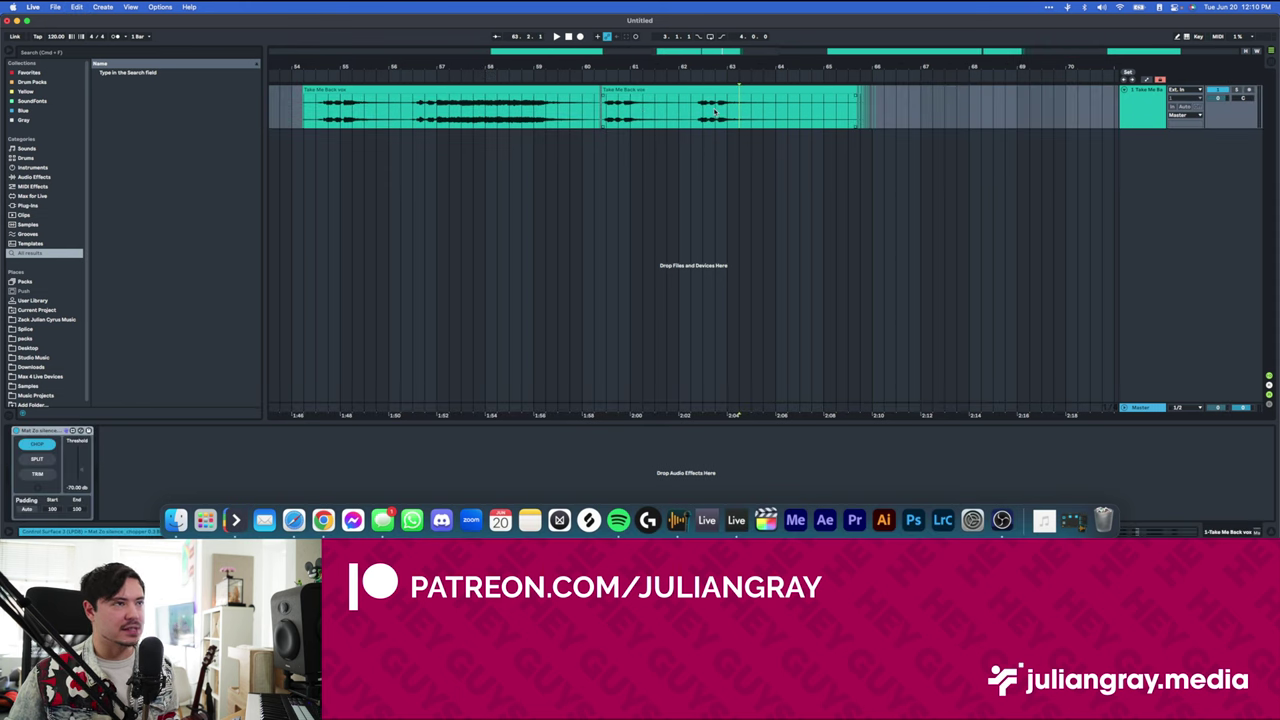
{"action": "key", "text": "super+z"}
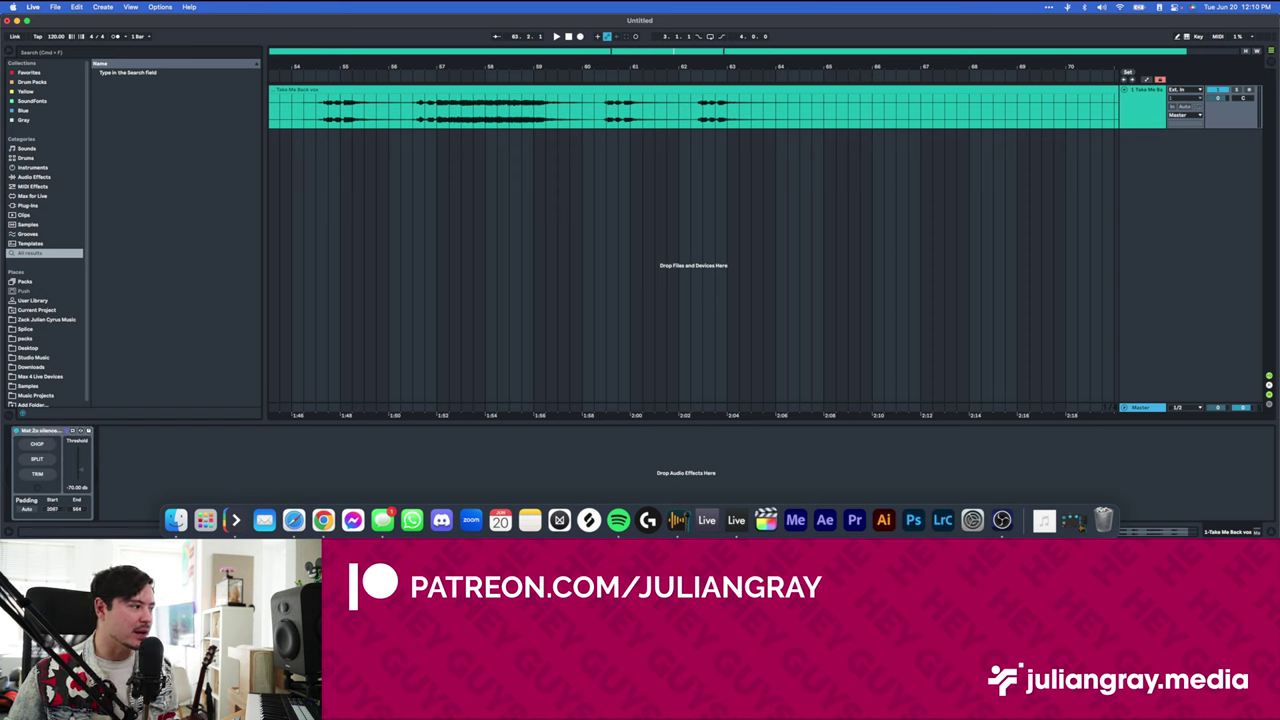
- Raise the start padding to about 2100 and the end padding to 2176, and mark the silence just before the phrase at bar 54
{"action": "left_click_drag", "start_coordinate": [77, 509], "coordinate": [77, 475]}
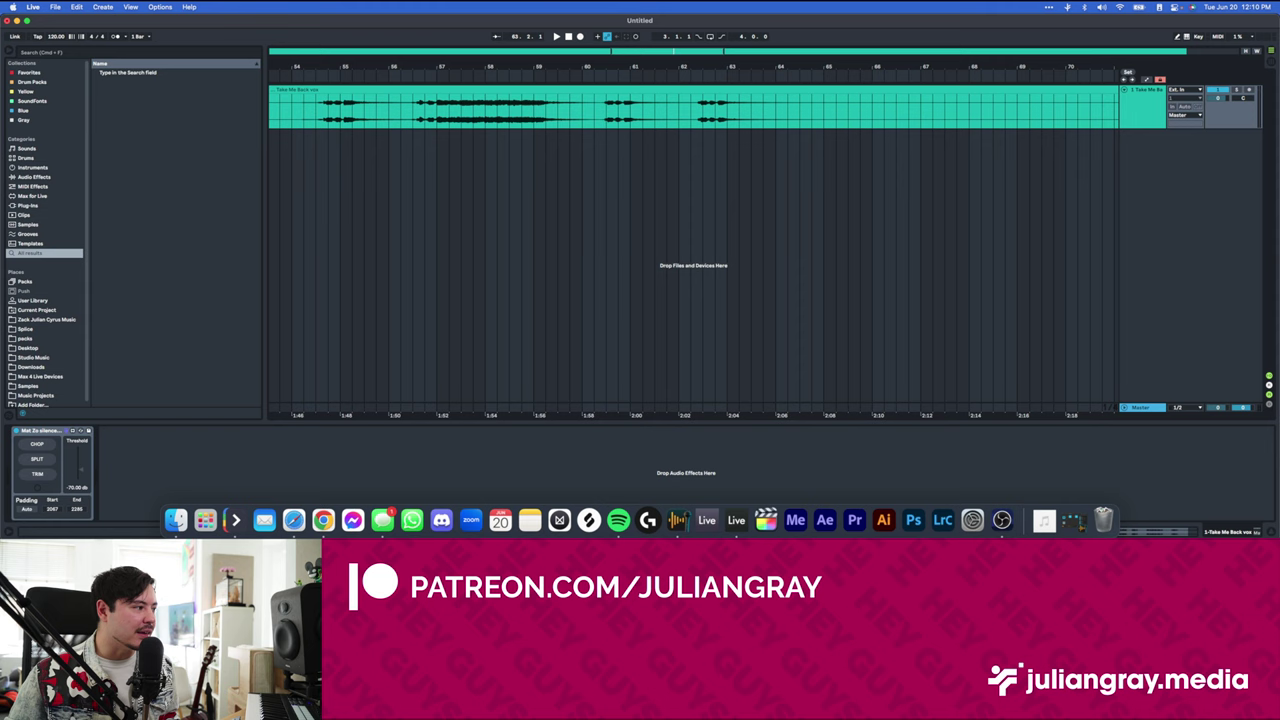
{"action": "scroll", "coordinate": [503, 221], "scroll_direction": "left", "scroll_amount": 5}
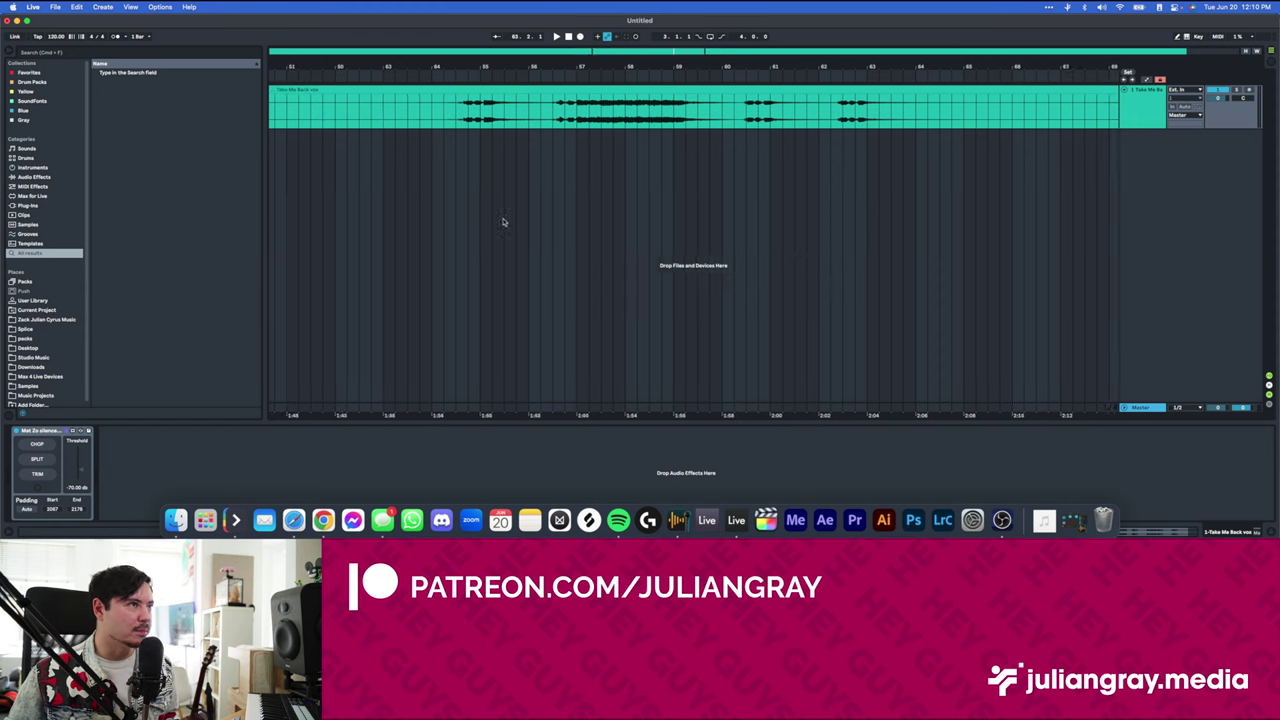
{"action": "left_click_drag", "start_coordinate": [505, 221], "coordinate": [633, 111]}
{"action": "left_click", "coordinate": [633, 110]}
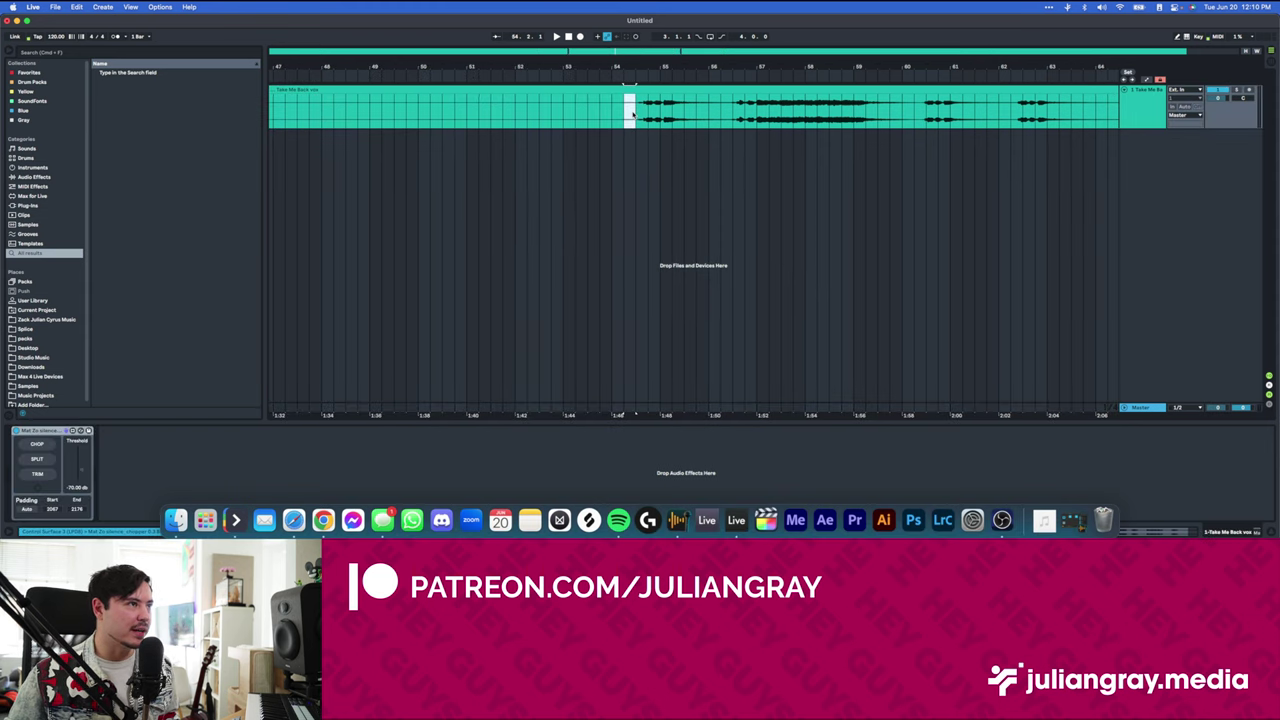
{"action": "left_click", "coordinate": [636, 115]}
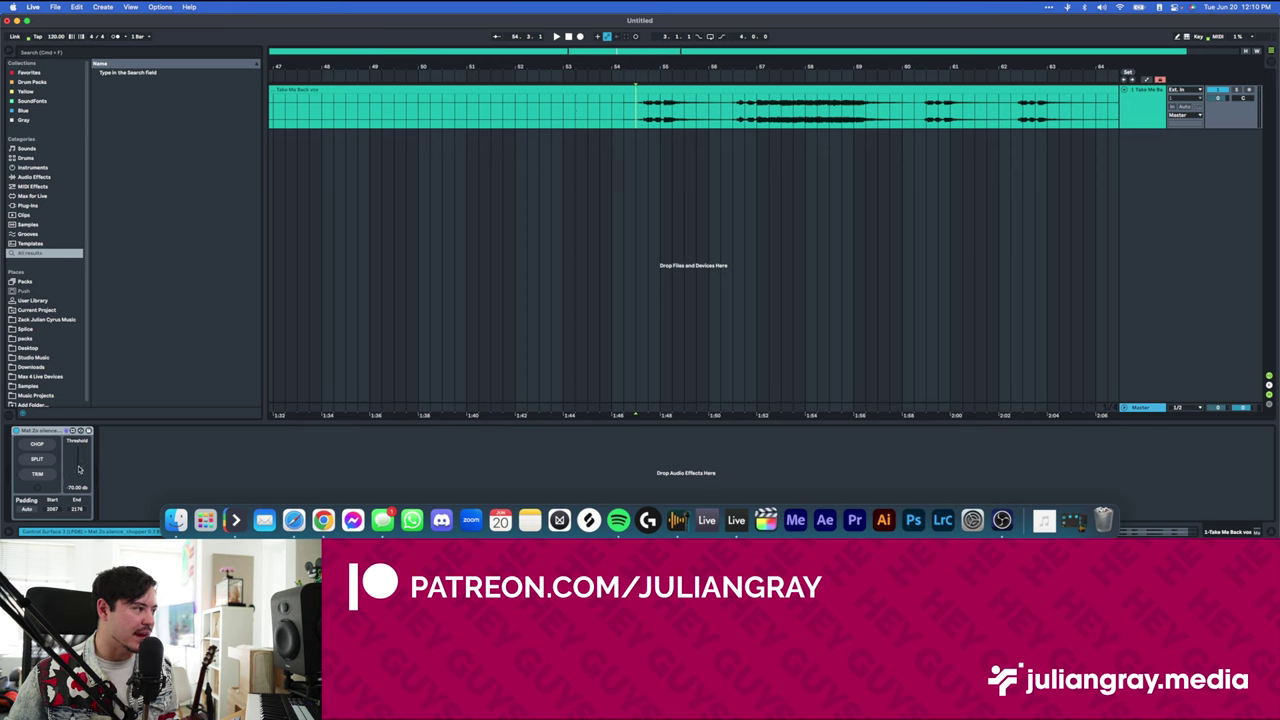
- Raise the silence threshold to -40.40 dB and chop the silence out of the vocal clip
{"action": "left_click_drag", "start_coordinate": [80, 470], "coordinate": [80, 469]}
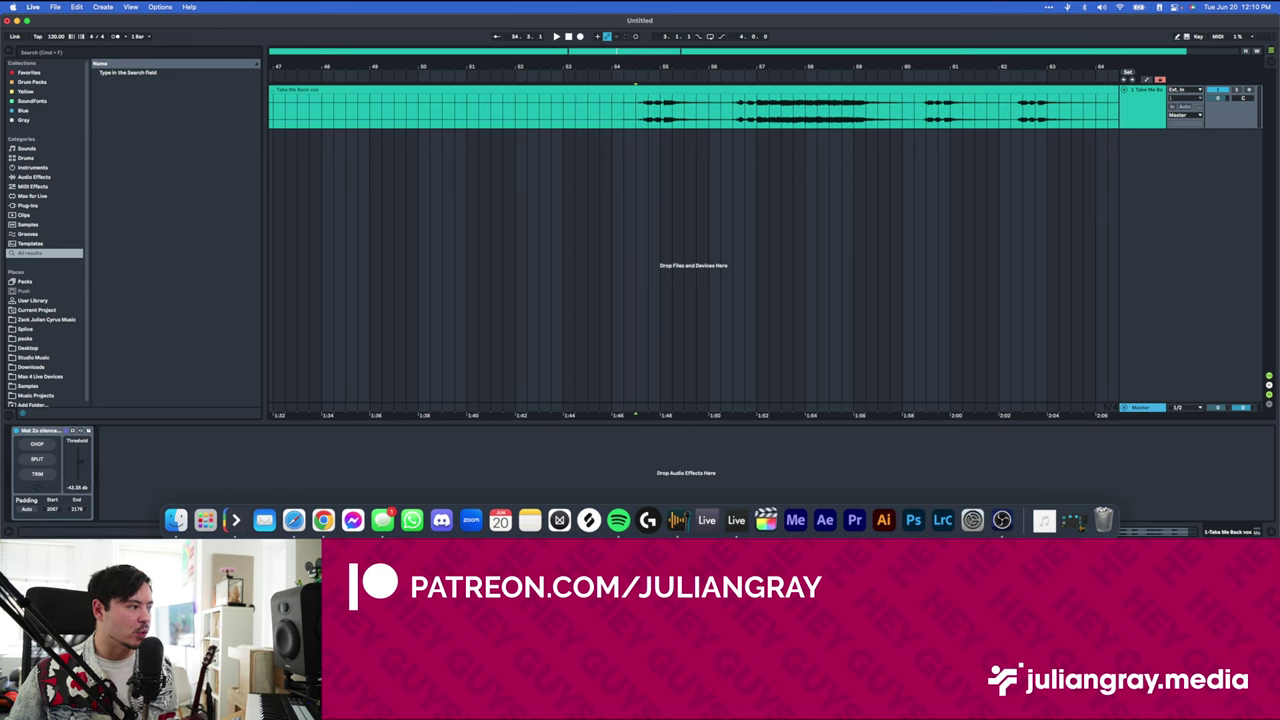
{"action": "left_click_drag", "start_coordinate": [80, 462], "coordinate": [80, 460]}
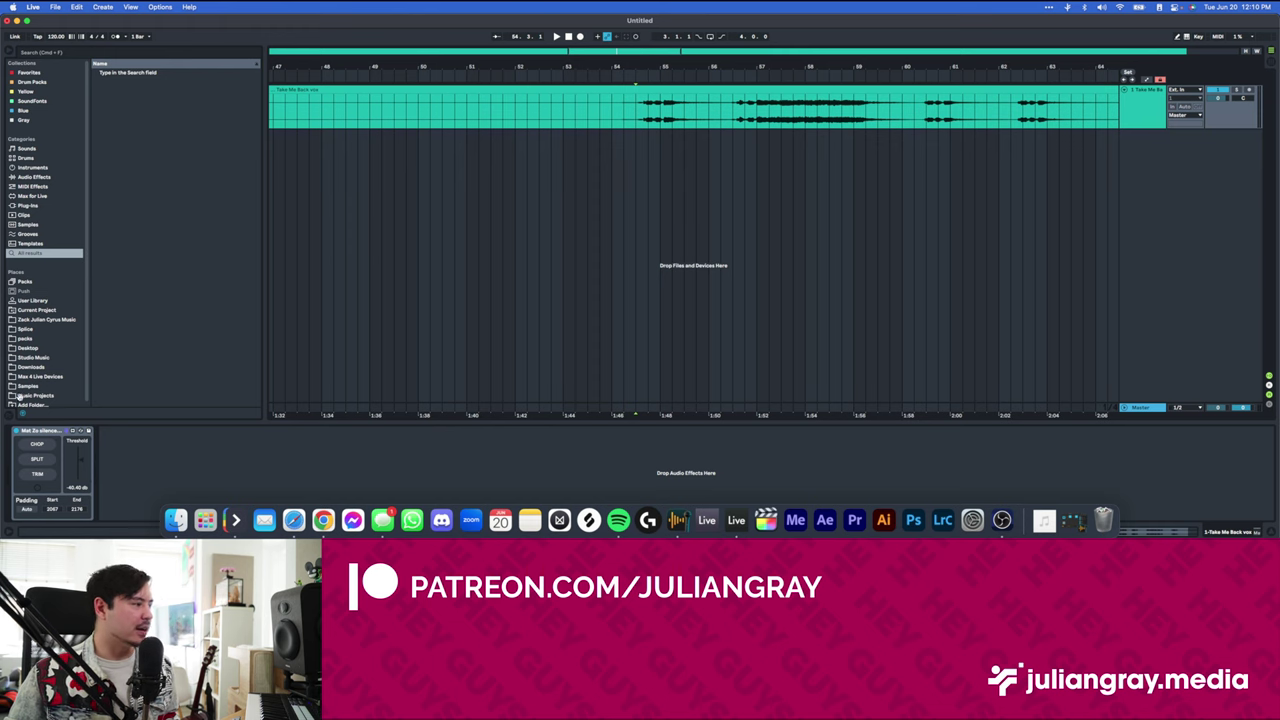
{"action": "left_click", "coordinate": [40, 444]}
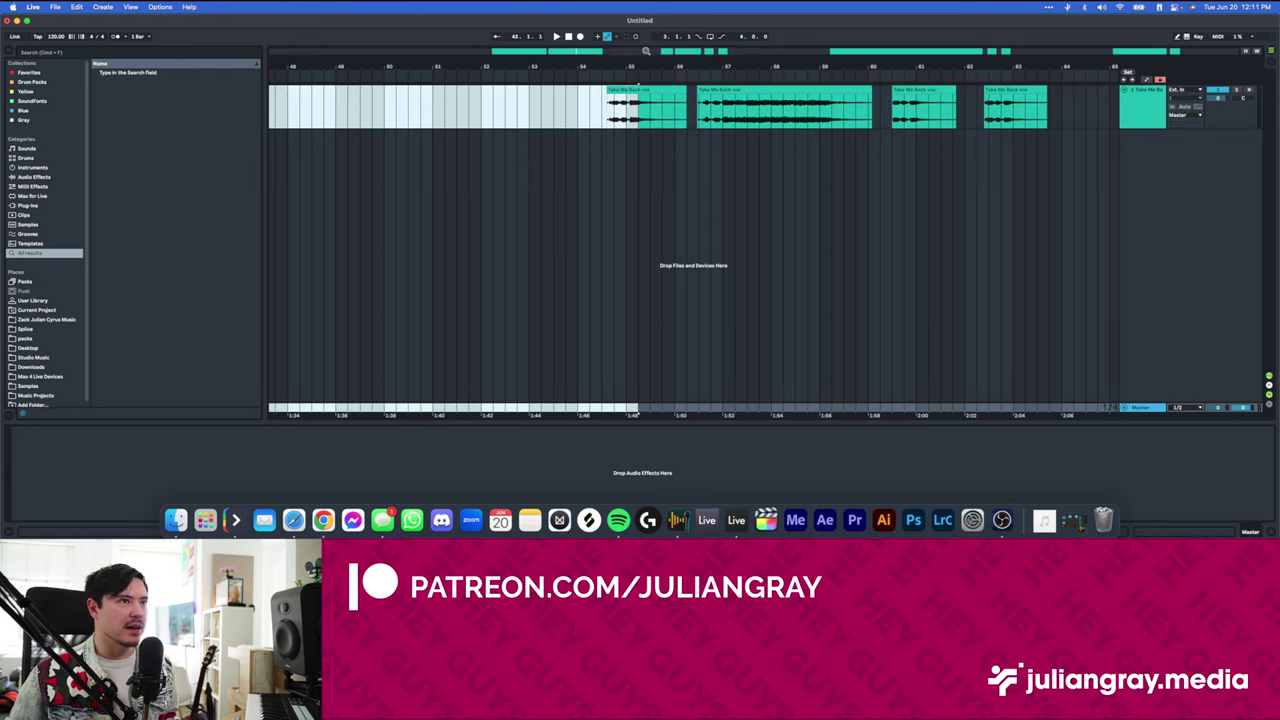
- Examine the chopped clips between bars 54 and 64, checking the silence left at the start of the first one
{"action": "left_click_drag", "start_coordinate": [646, 50], "coordinate": [660, 80]}
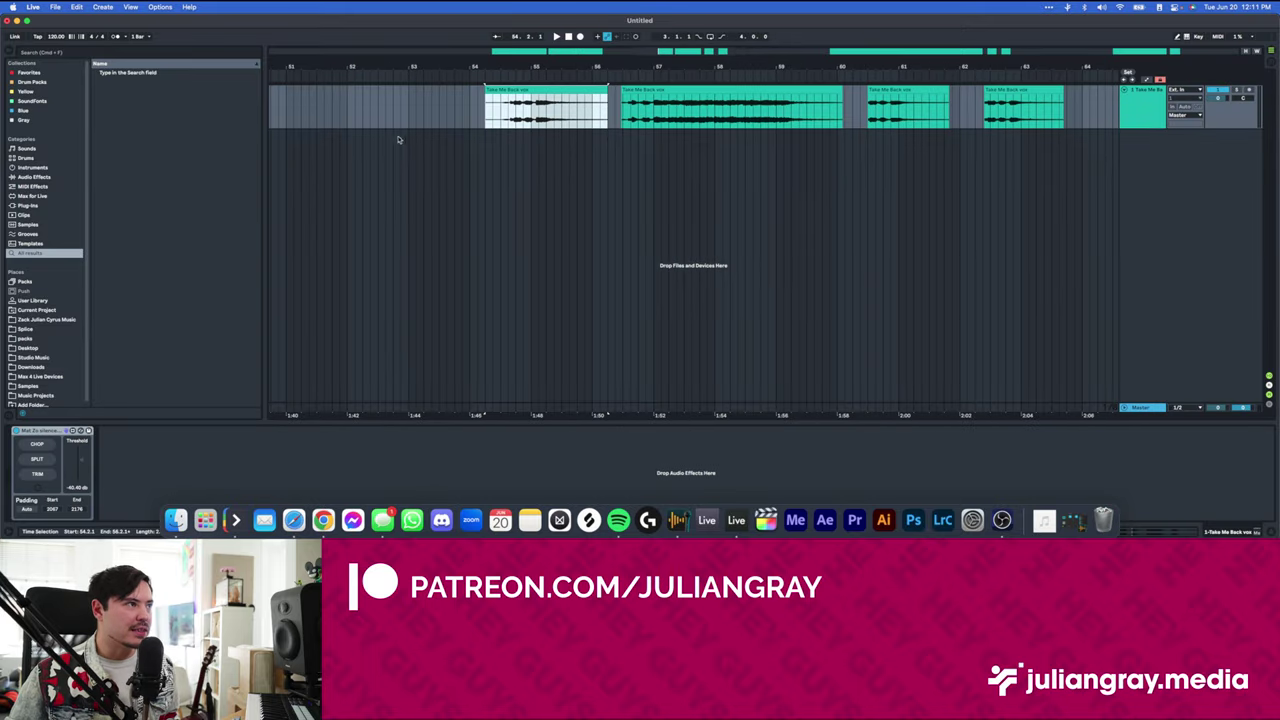
{"action": "left_click", "coordinate": [492, 112]}
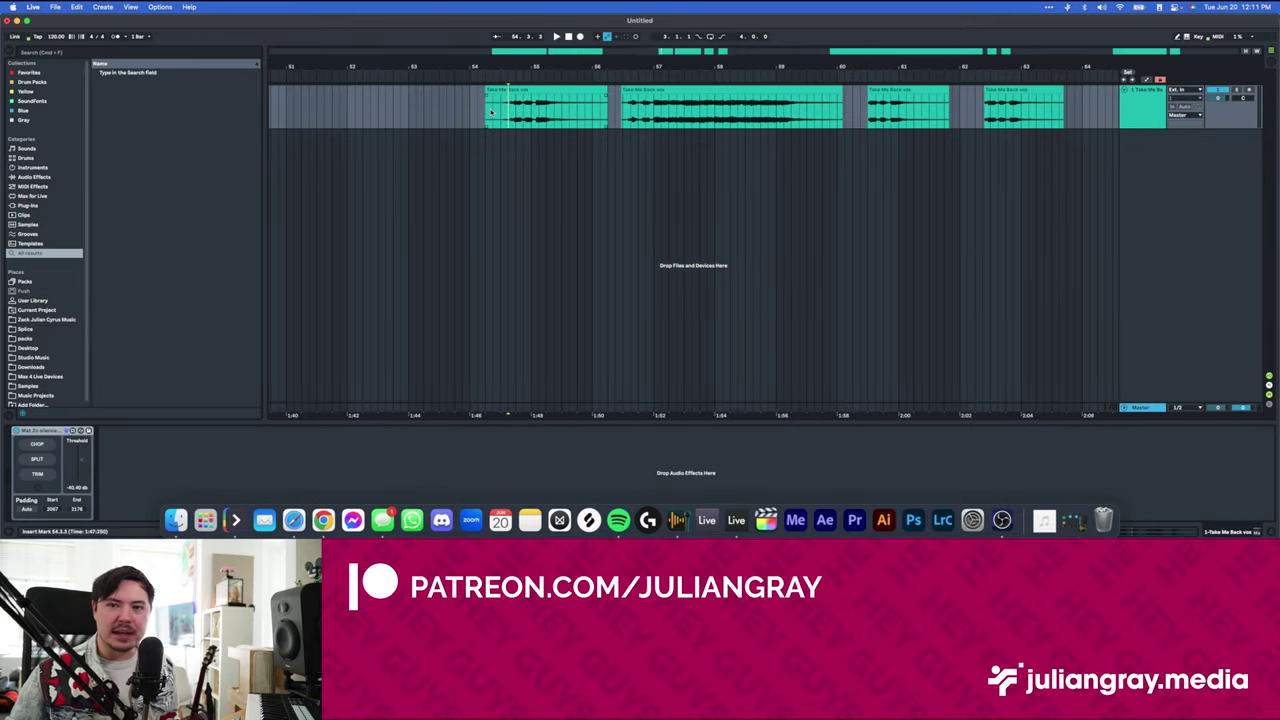
{"action": "left_click", "coordinate": [491, 112]}
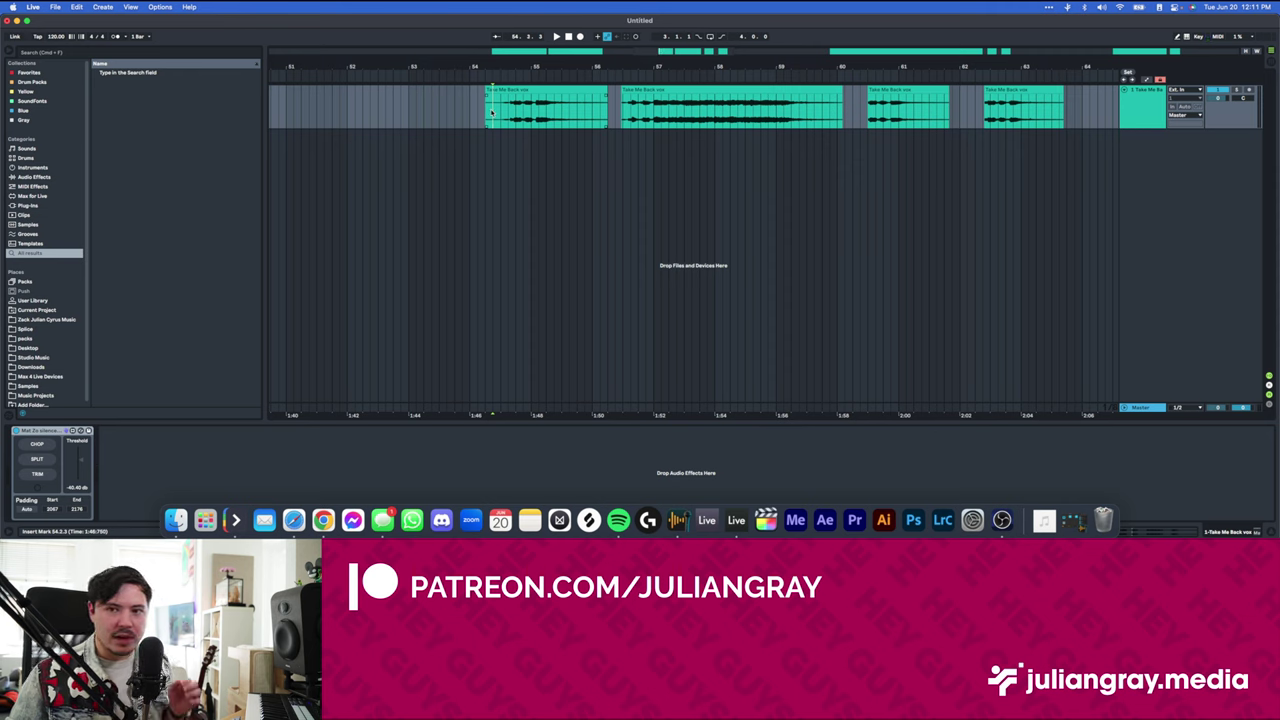
- Examine the chopped vocal clips across the whole arrangement, checking the gaps before bar 54 and after the second phrase at bar 66
{"action": "left_click", "coordinate": [484, 112]}
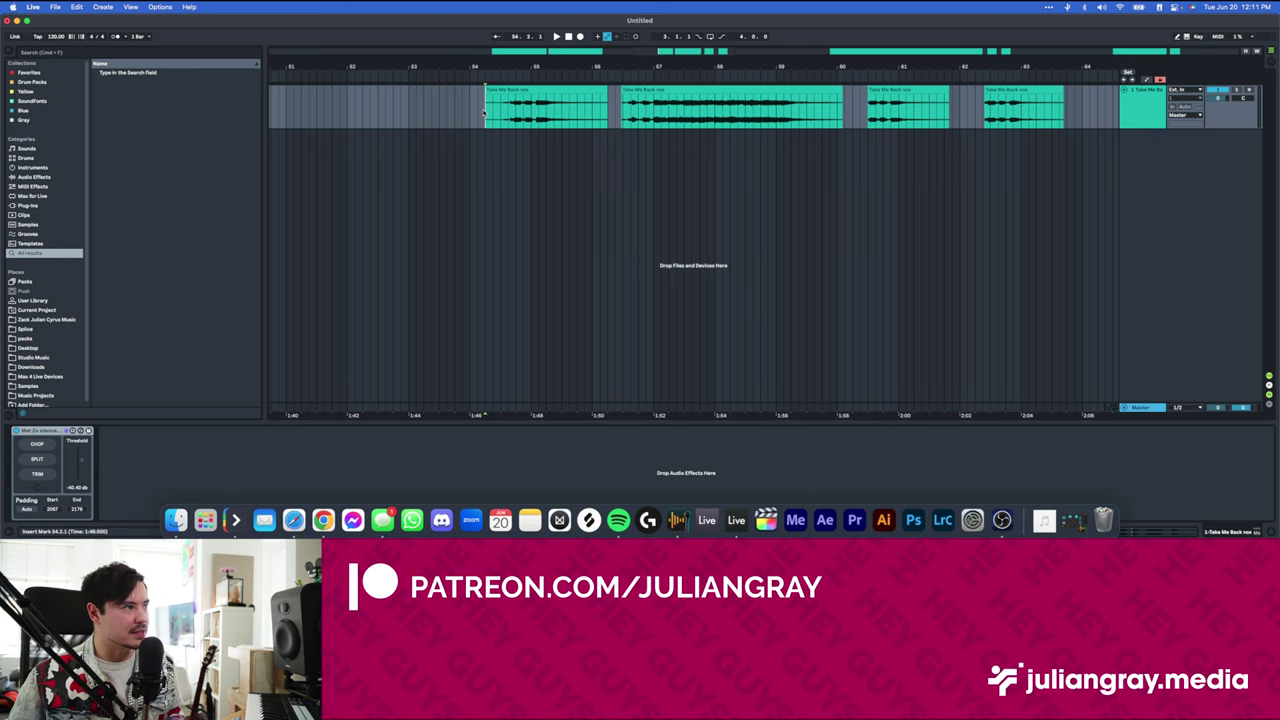
{"action": "left_click_drag", "start_coordinate": [445, 95], "coordinate": [471, 110]}
{"action": "left_click", "coordinate": [471, 110]}
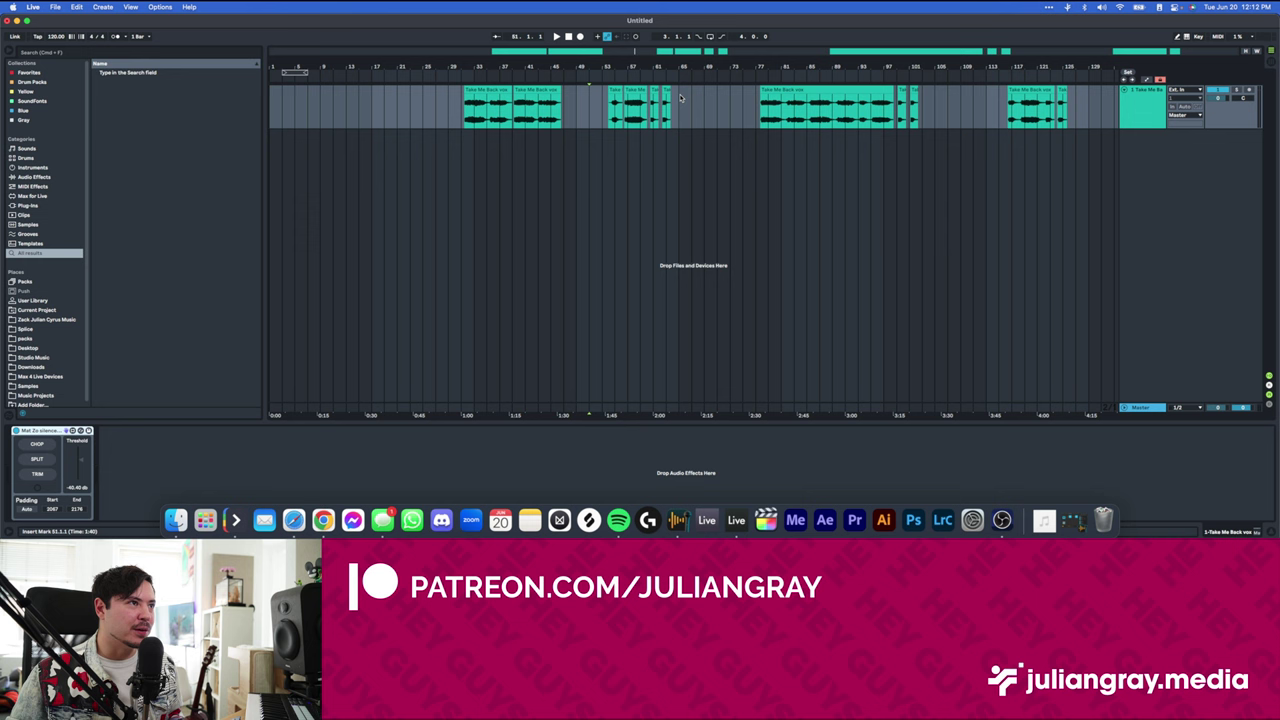
{"action": "left_click", "coordinate": [680, 114]}
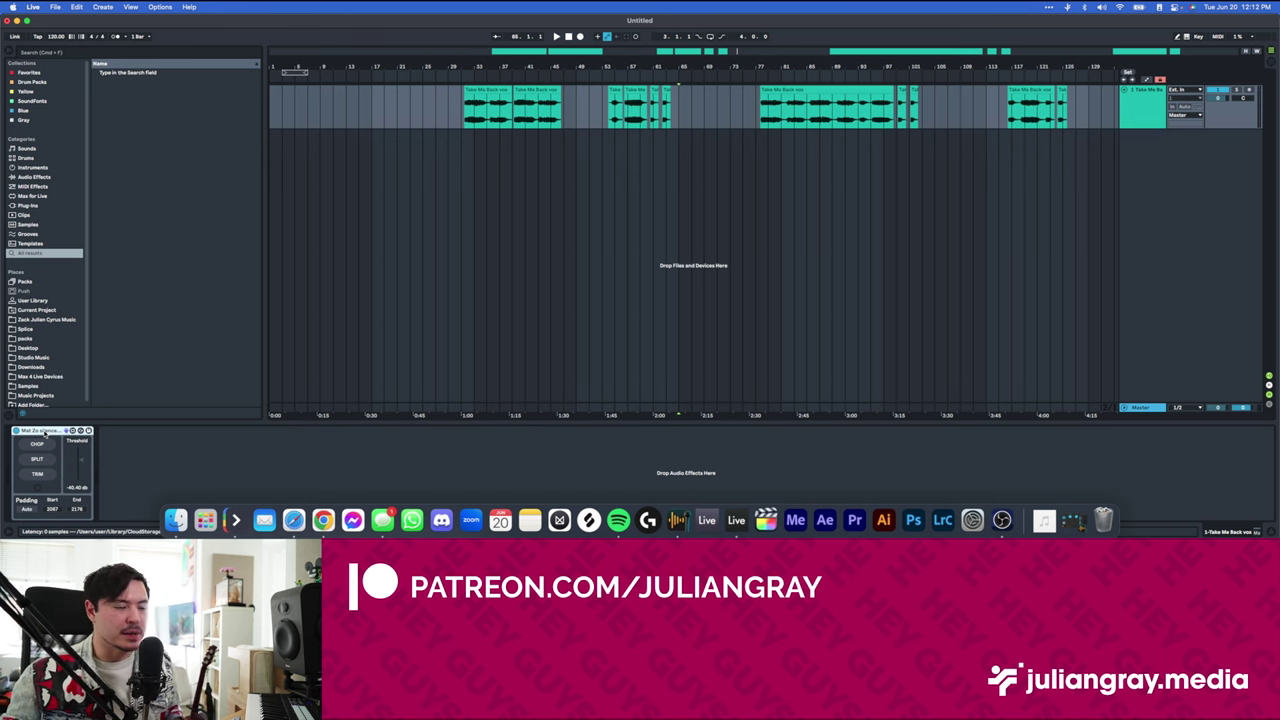
- Undo the silence chop to restore the single continuous vocal clip, and place the insert marker before the first phrase at bar 31
{"action": "left_click", "coordinate": [1062, 92]}
{"action": "left_click_drag", "start_coordinate": [1058, 92], "coordinate": [46, 123]}
{"action": "left_click", "coordinate": [461, 116]}
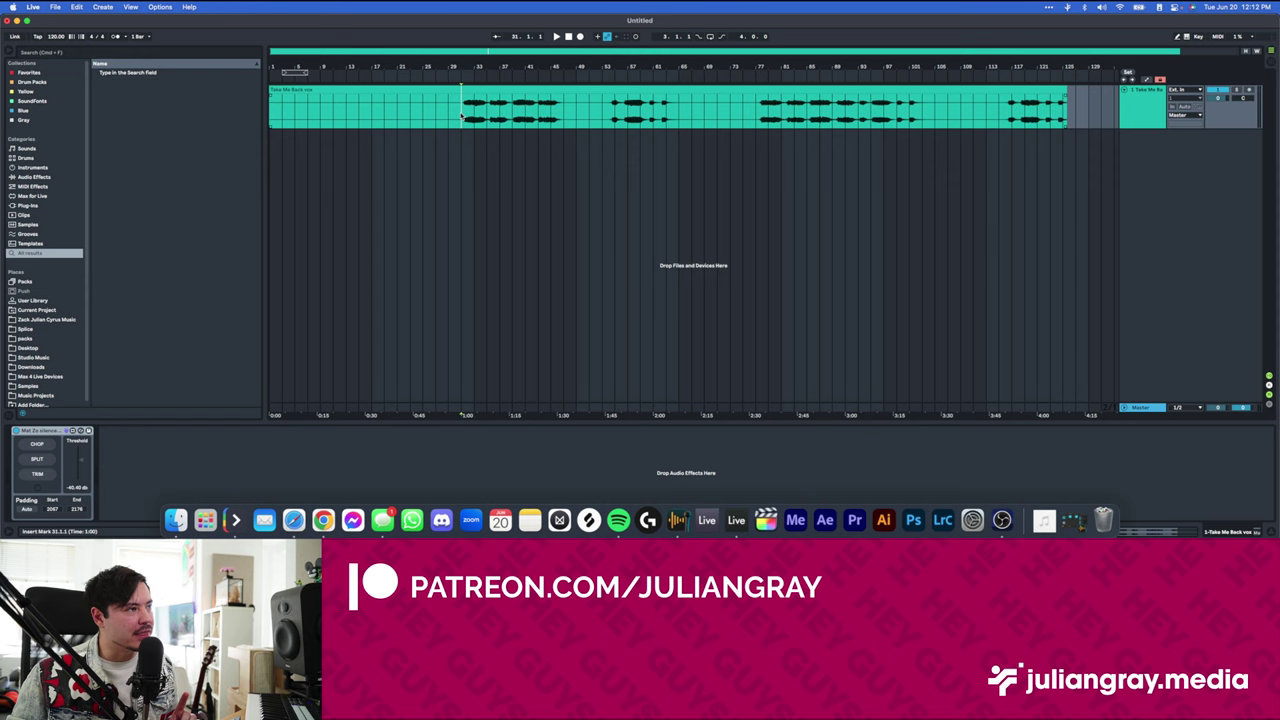
{"action": "left_click", "coordinate": [38, 431]}
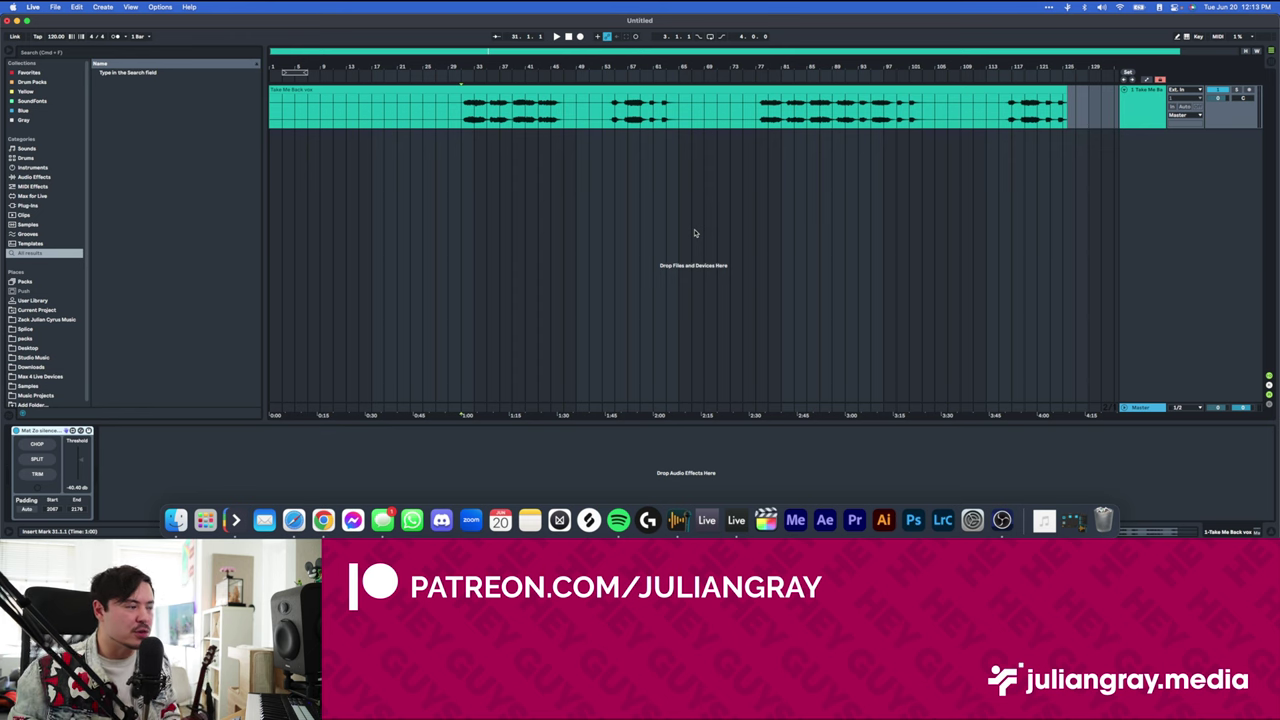
{"action": "left_click", "coordinate": [690, 116]}
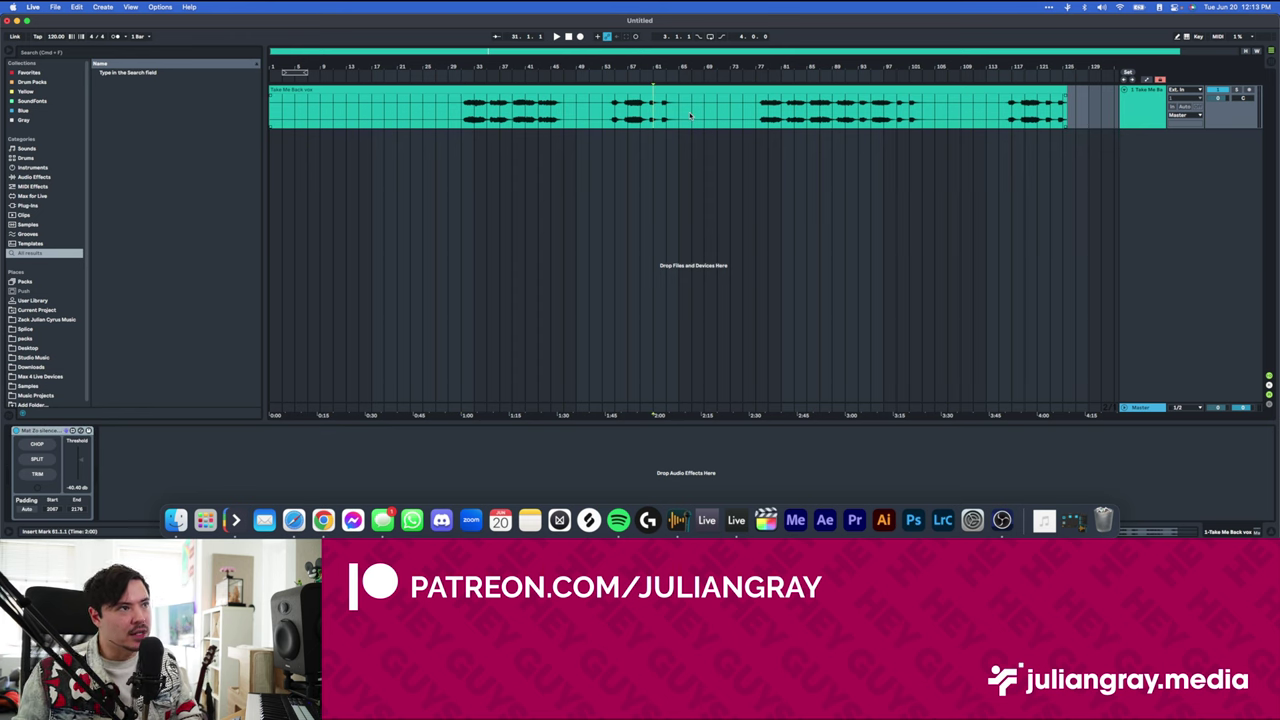
{"action": "left_click", "coordinate": [690, 116]}
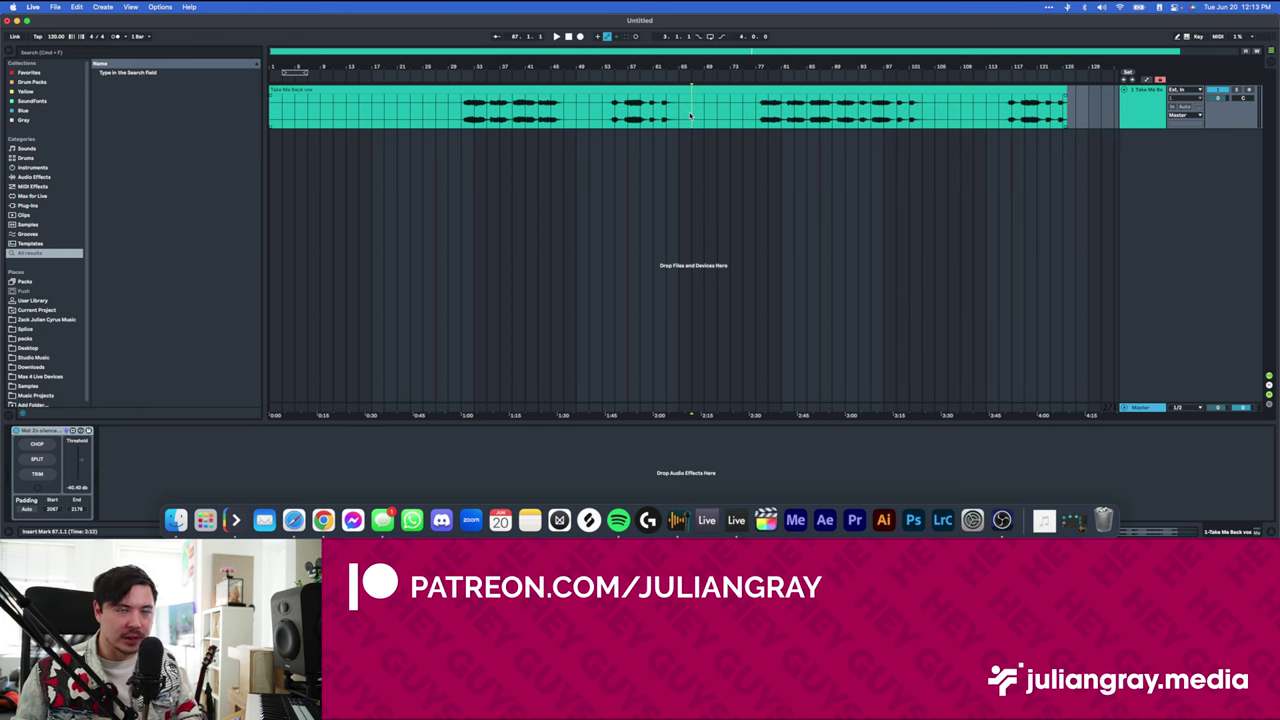